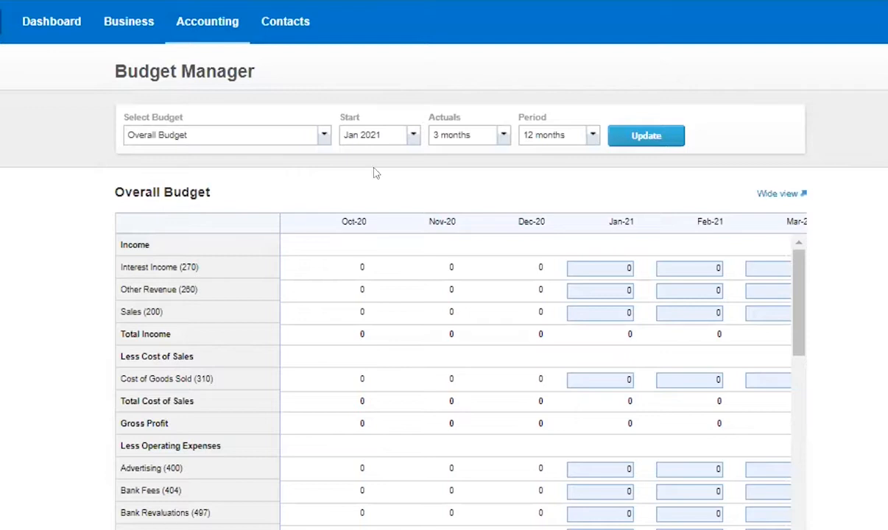
Examine the choices for the budget, its start month, the months of actuals and the period length
click(322, 140)
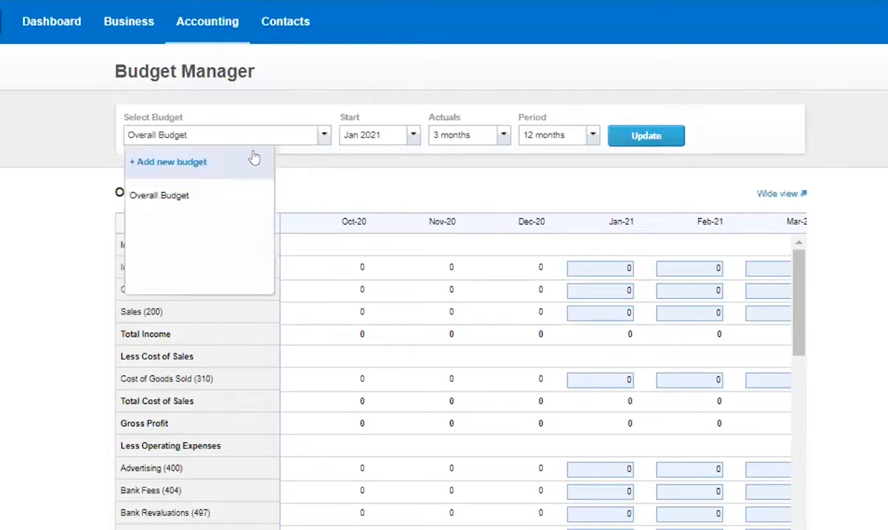
click(341, 110)
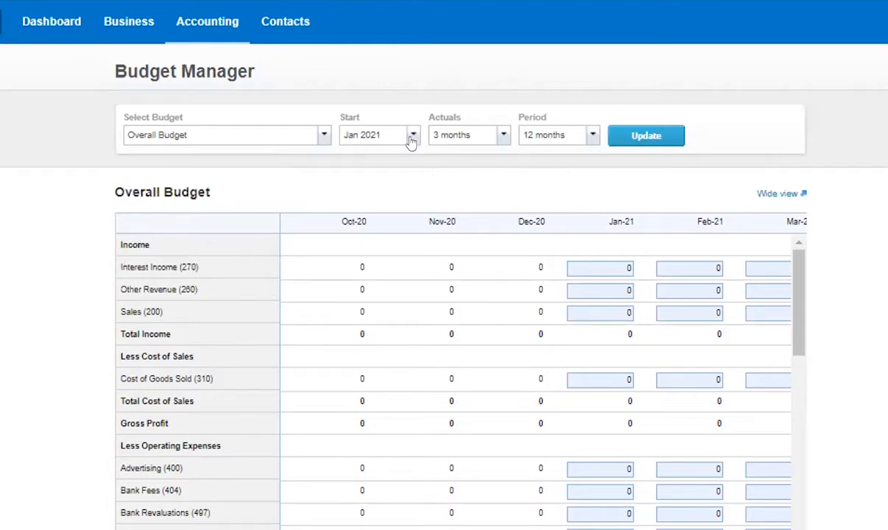
drag(339, 130, 424, 129)
click(495, 136)
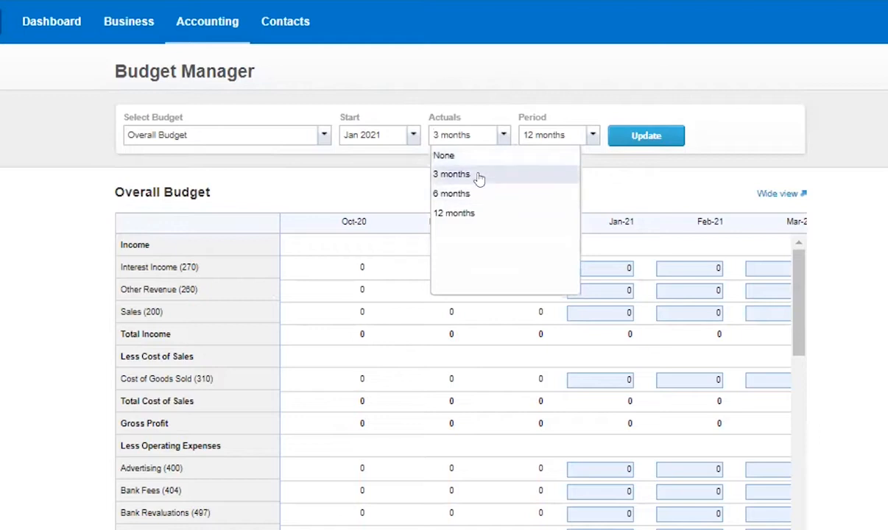
drag(438, 123, 464, 119)
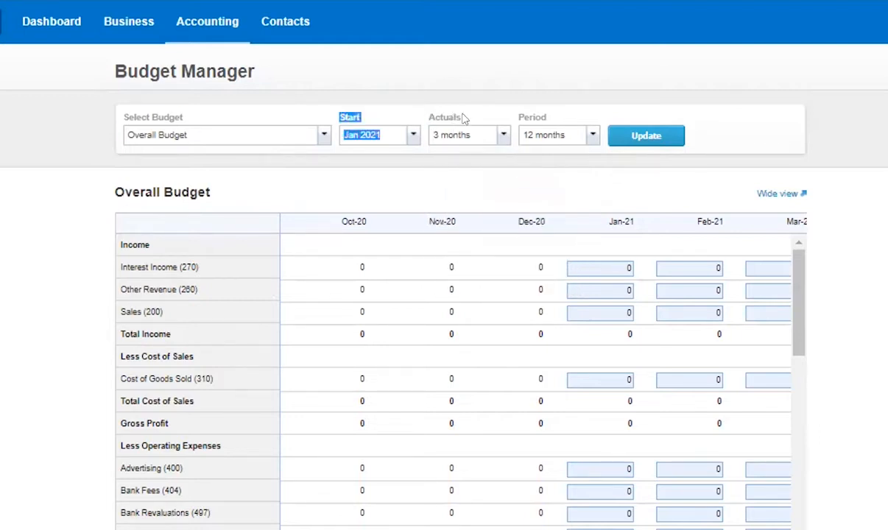
click(452, 125)
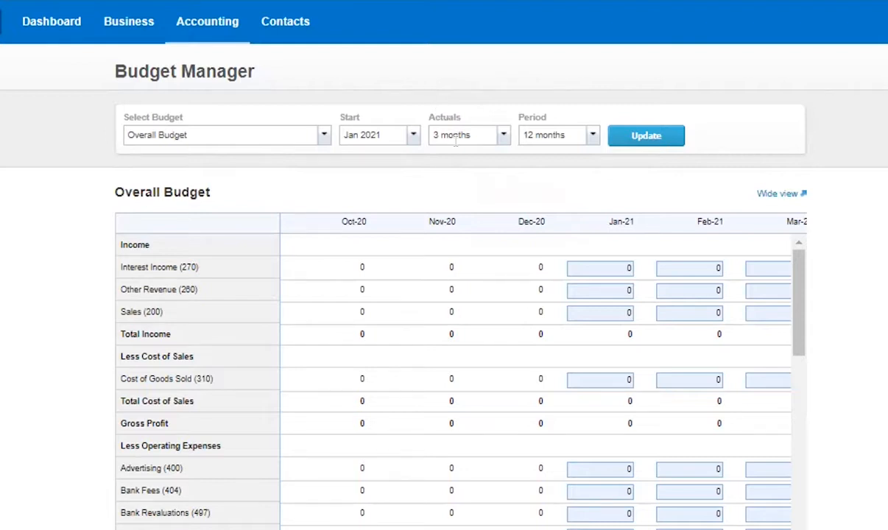
click(442, 138)
click(568, 146)
click(582, 135)
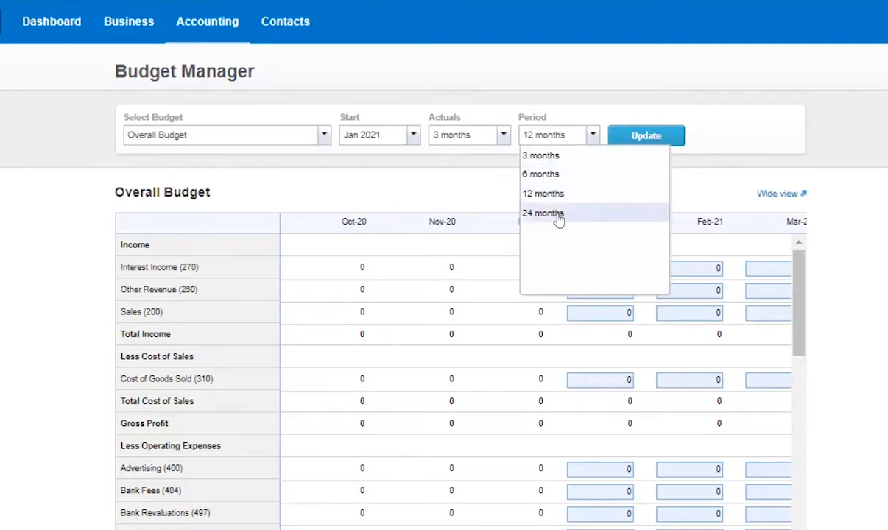
click(490, 200)
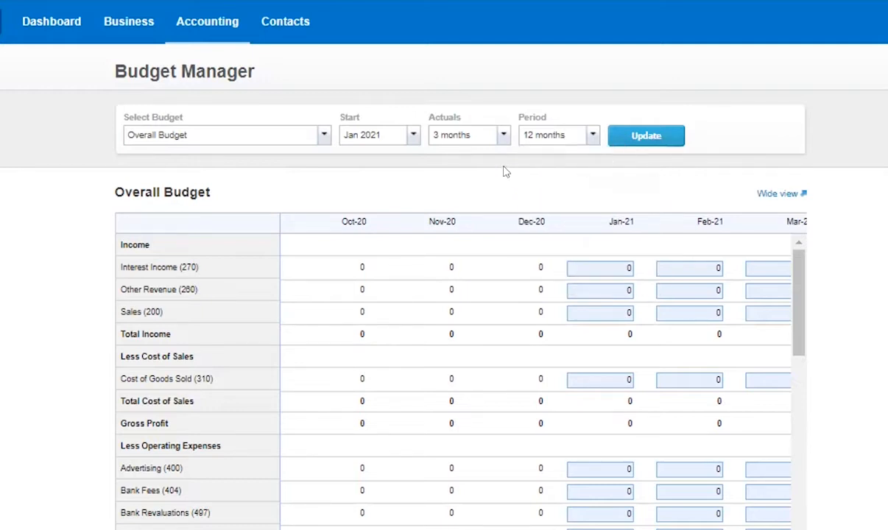
Update the overall budget to start in Jul 2021 and show the table in wide view
click(412, 136)
scroll(477, 214, down, 2)
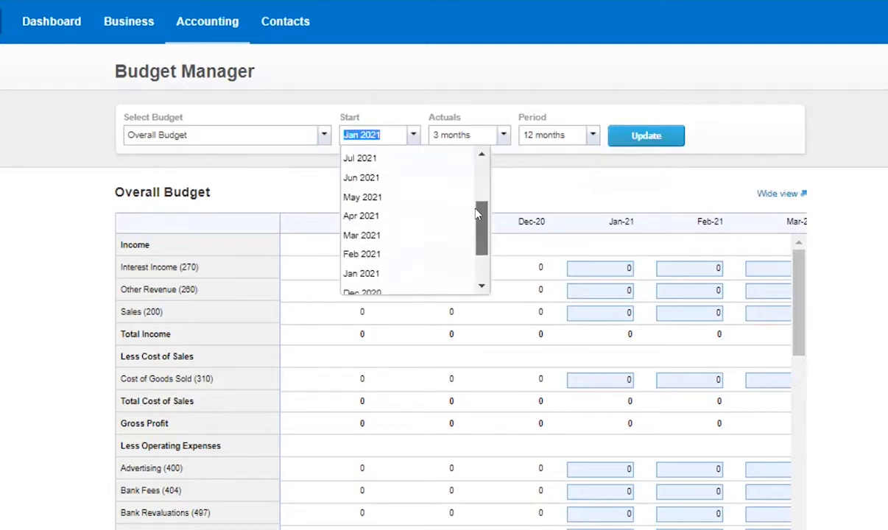
click(482, 154)
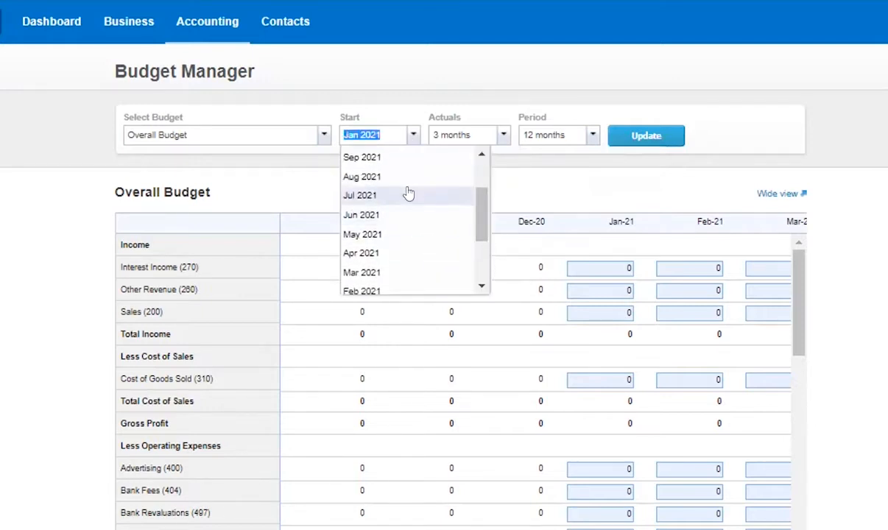
click(409, 194)
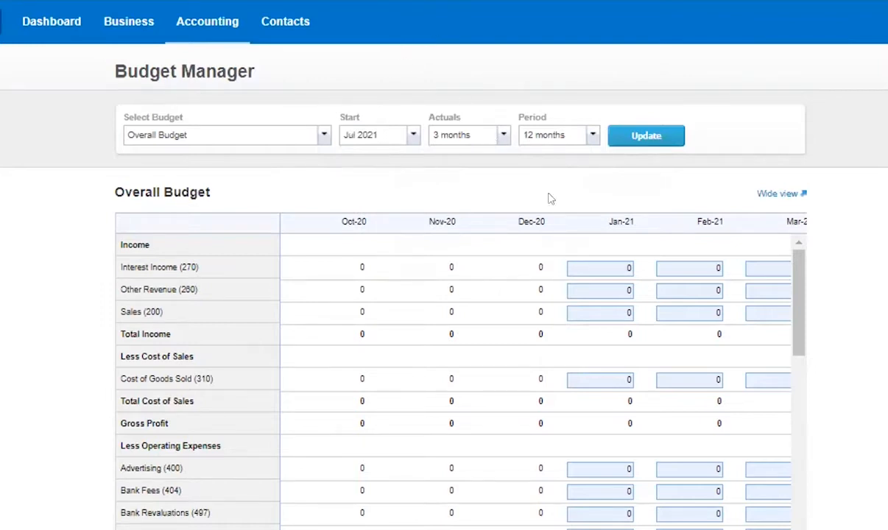
click(644, 138)
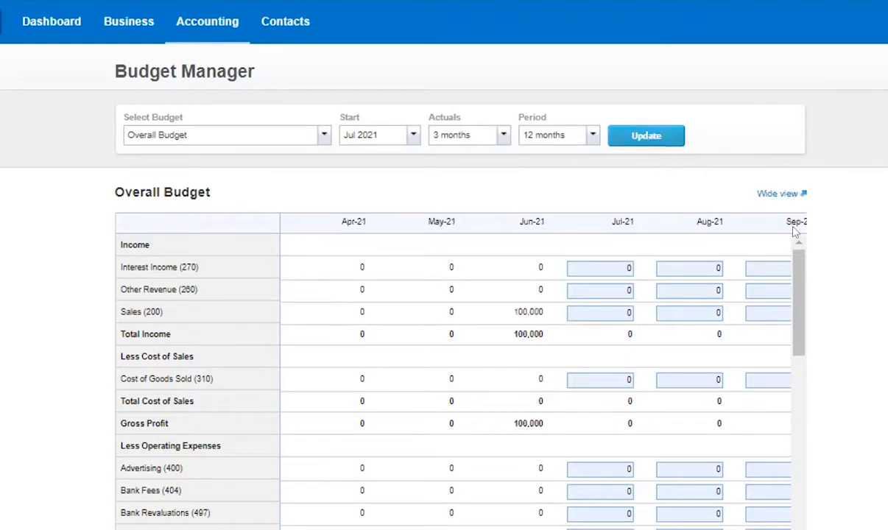
click(780, 194)
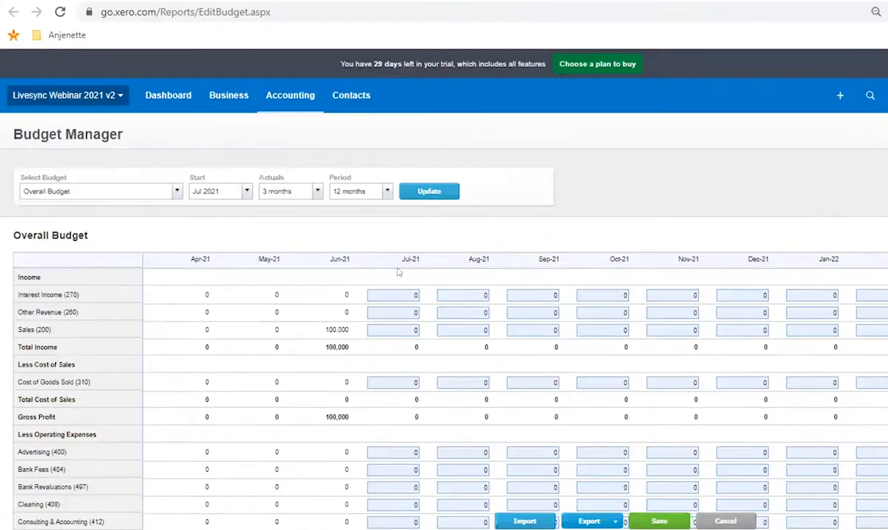
Examine the overall budget's income, cost and operating expense rows alongside the three preceding months of actuals
scroll(383, 317, down, 5)
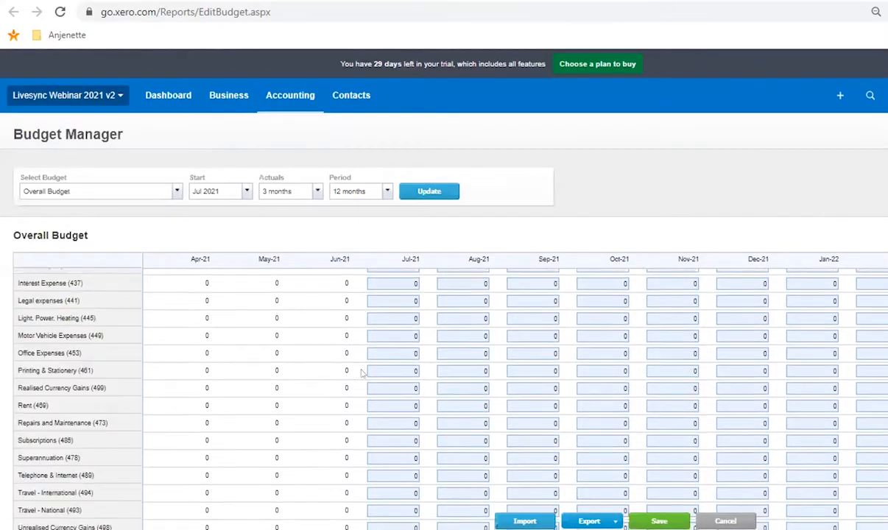
scroll(359, 385, up, 2)
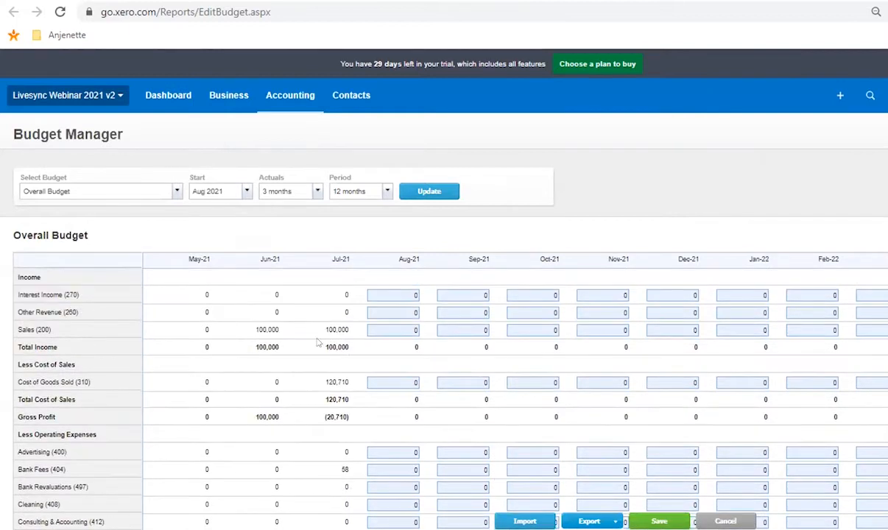
scroll(440, 377, down, 1)
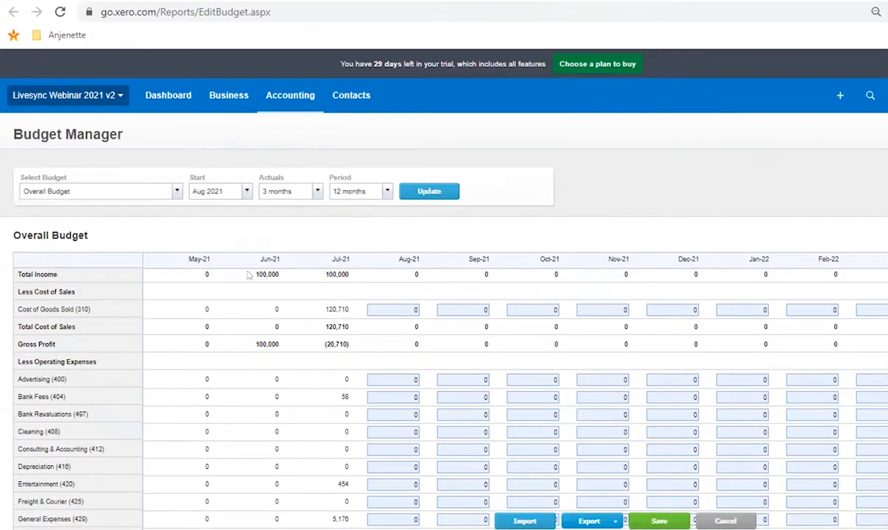
scroll(295, 287, down, 10)
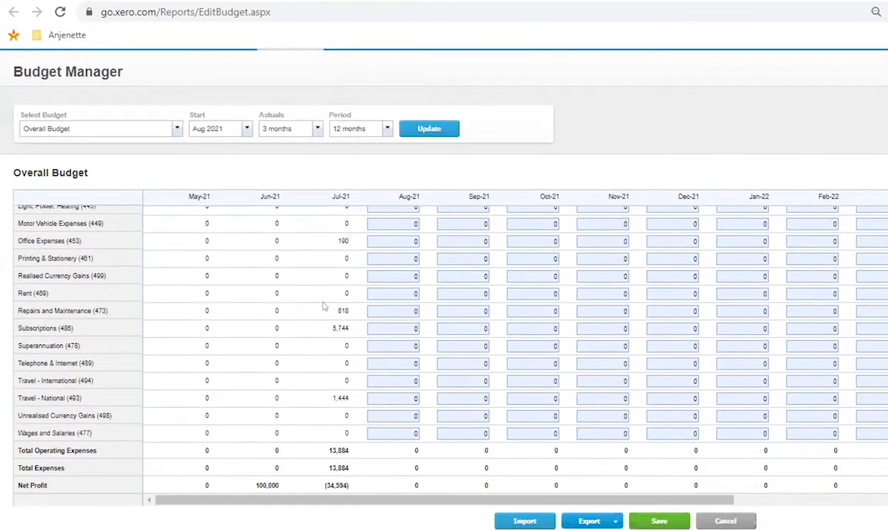
scroll(322, 306, up, 5)
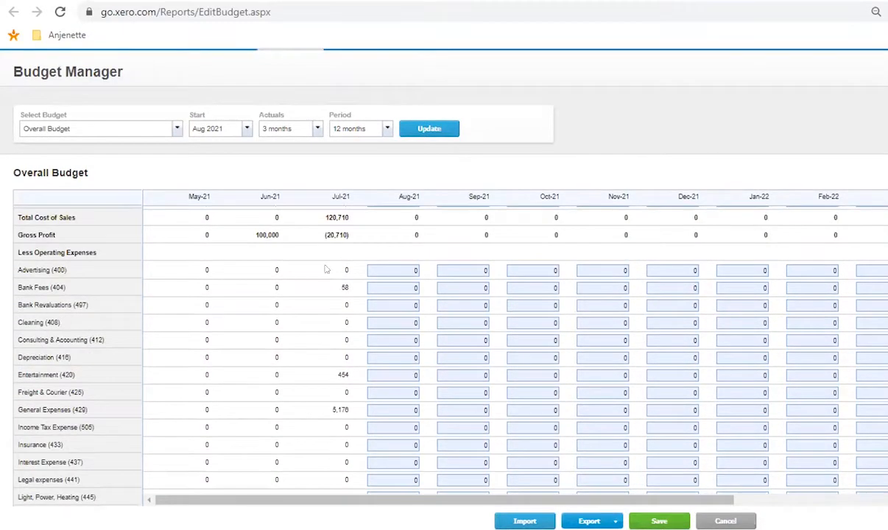
scroll(326, 270, up, 1)
scroll(341, 293, up, 1)
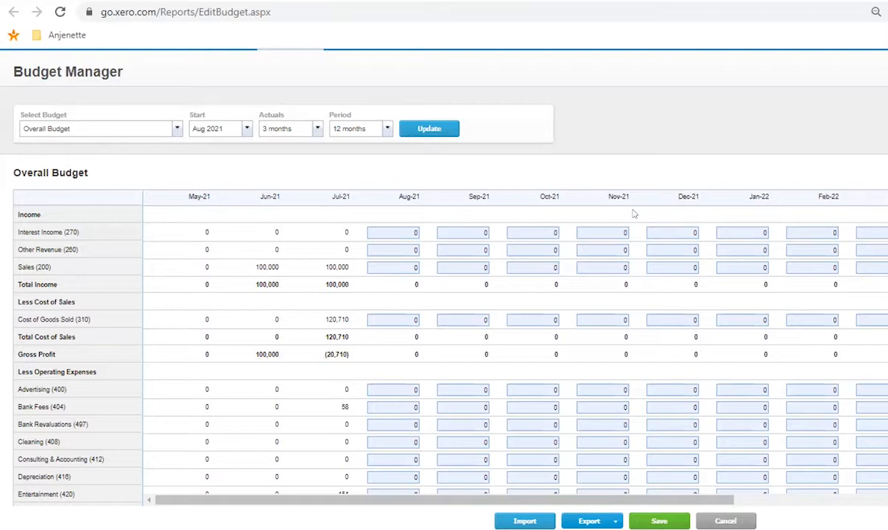
scroll(634, 213, down, 1)
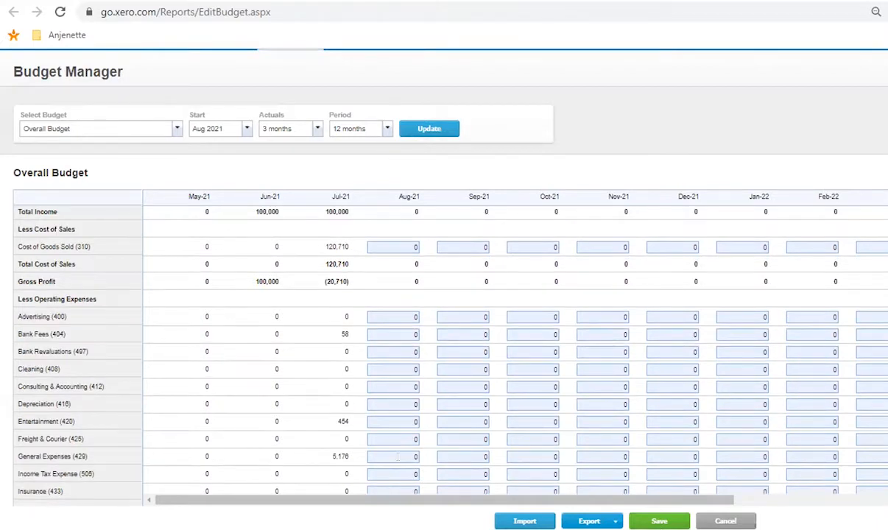
scroll(455, 484, down, 3)
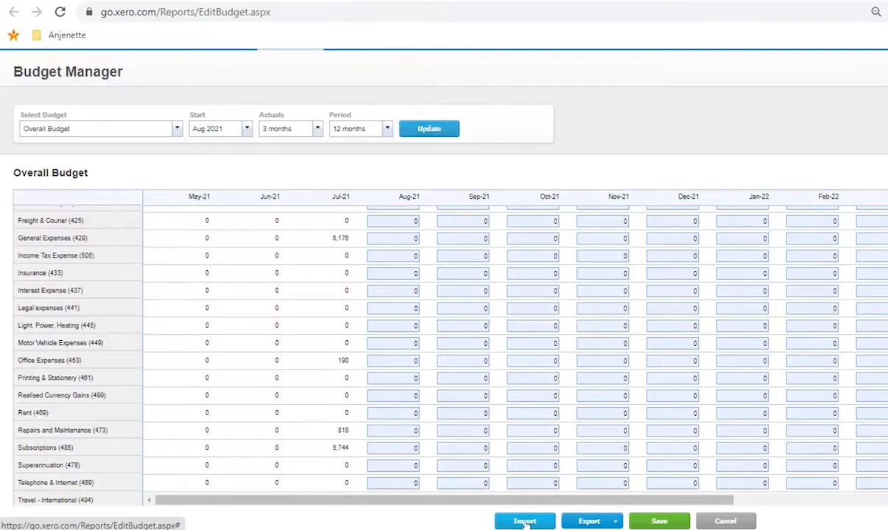
Open the budget import page and check the template download formats and the accepted import file types
click(525, 522)
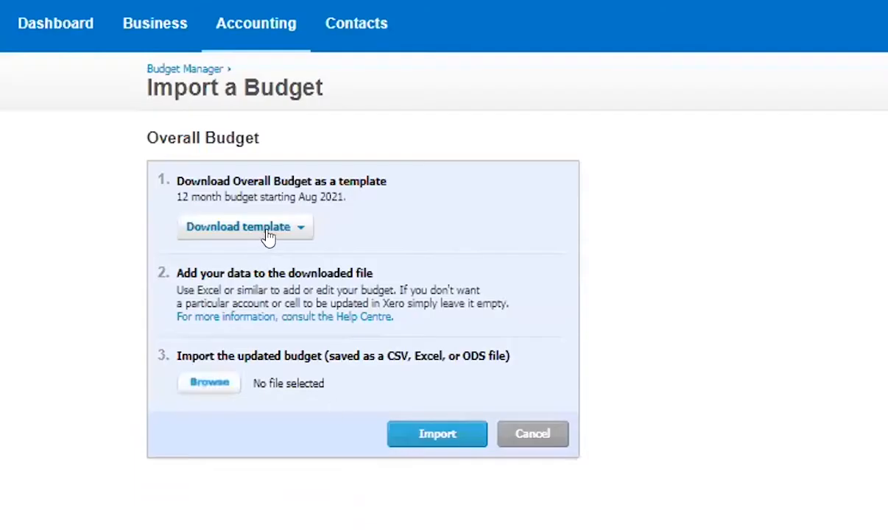
click(268, 232)
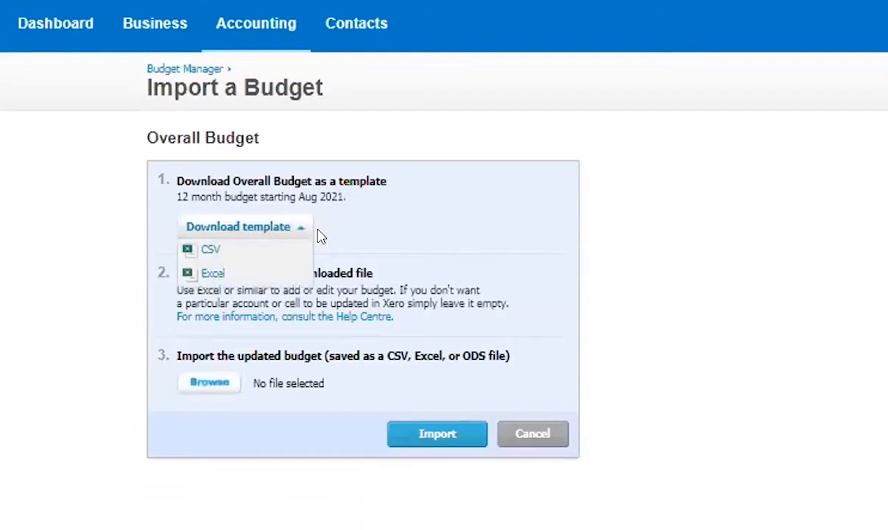
click(269, 258)
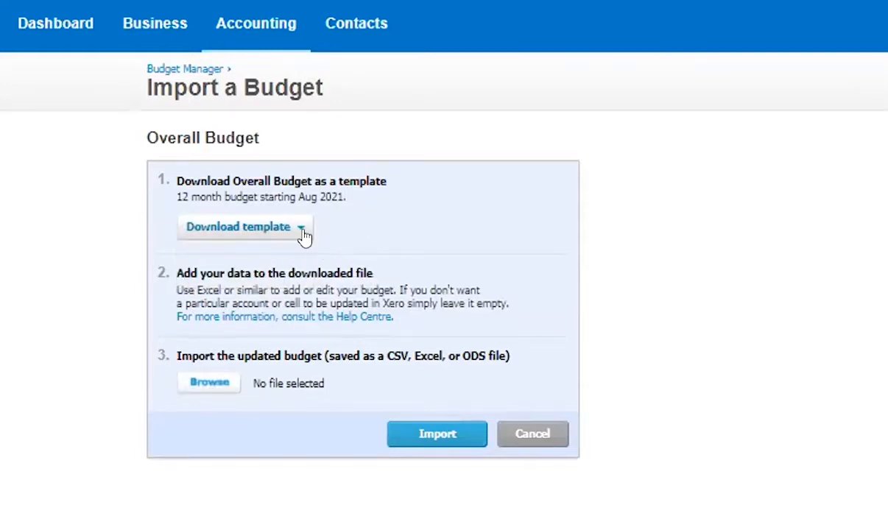
drag(414, 357, 443, 357)
click(532, 263)
drag(386, 357, 405, 357)
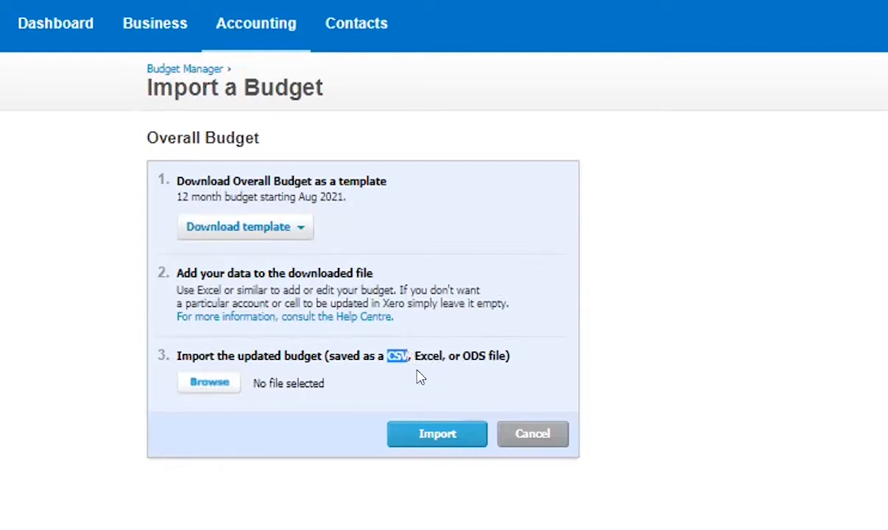
click(456, 271)
Choose the Livesync Webinar 2021 v2 - Overall Budget file for import, and save the Excel template to the 3rd Part folder
click(204, 383)
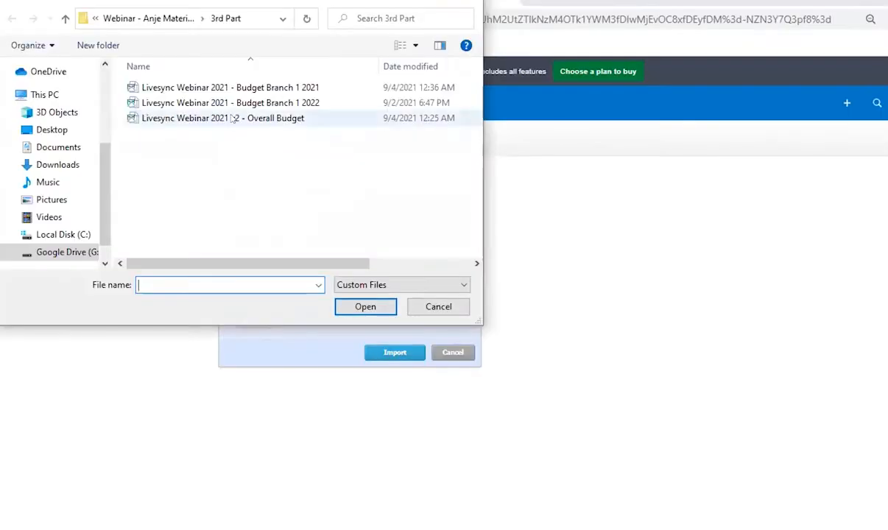
double_click(234, 117)
click(310, 226)
click(275, 254)
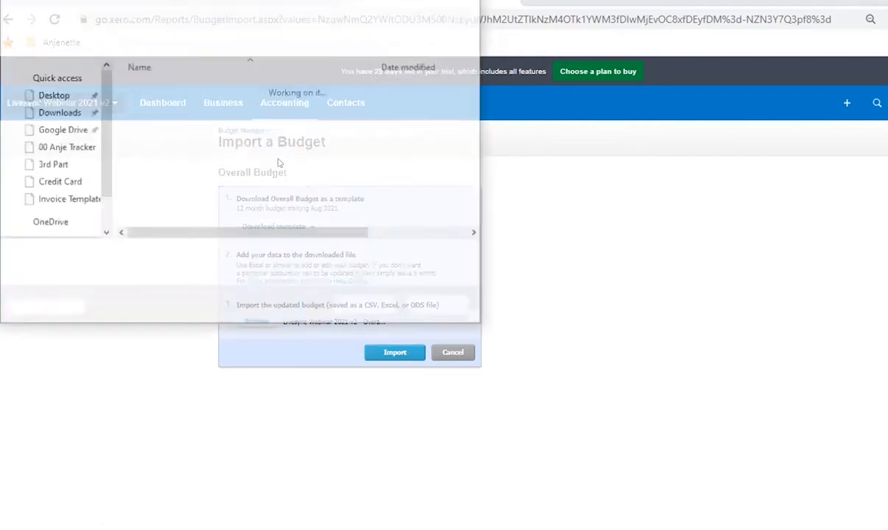
click(366, 307)
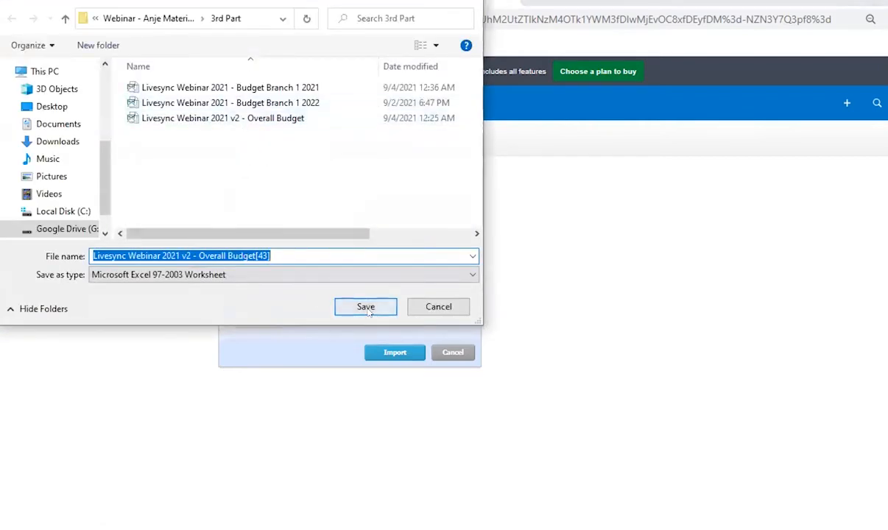
In the Excel budget template, apply comma style to the amount cells from B7 through the net profit row and the last column
scroll(212, 168, down, 1)
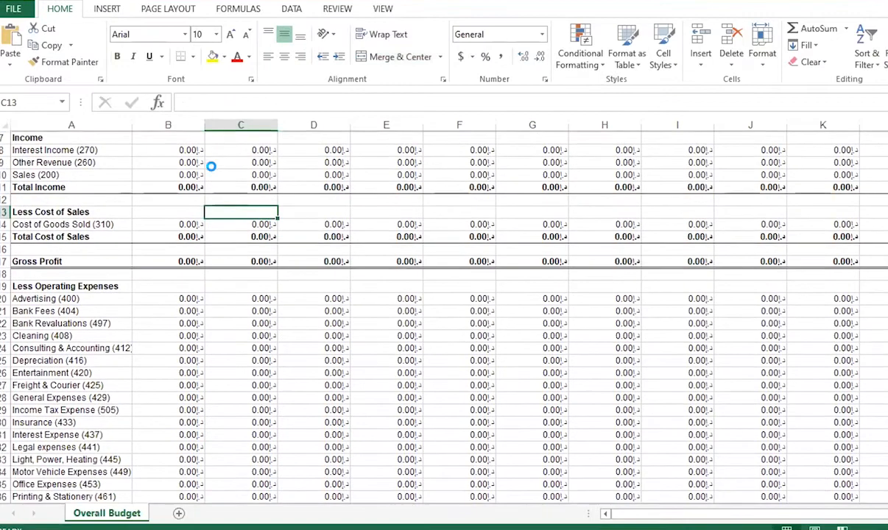
scroll(212, 169, down, 1)
click(146, 162)
scroll(735, 311, down, 8)
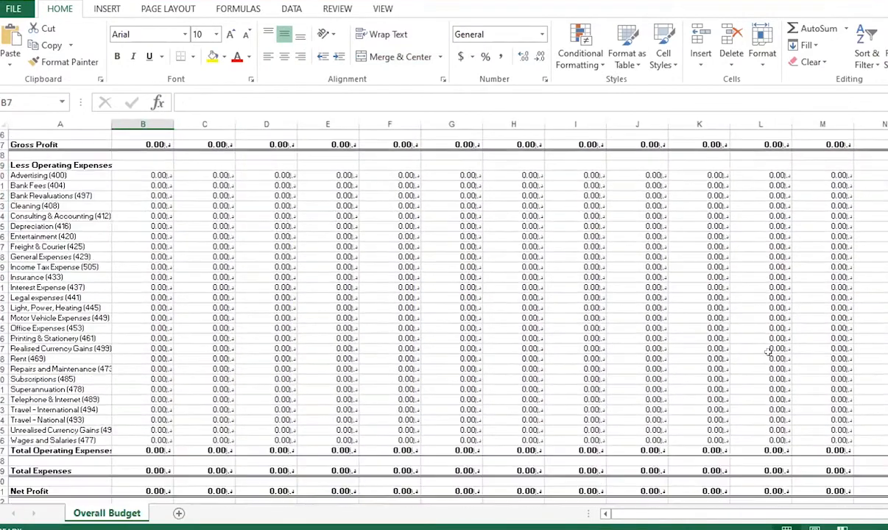
shift+click(872, 372)
click(501, 57)
scroll(265, 299, up, 9)
click(204, 297)
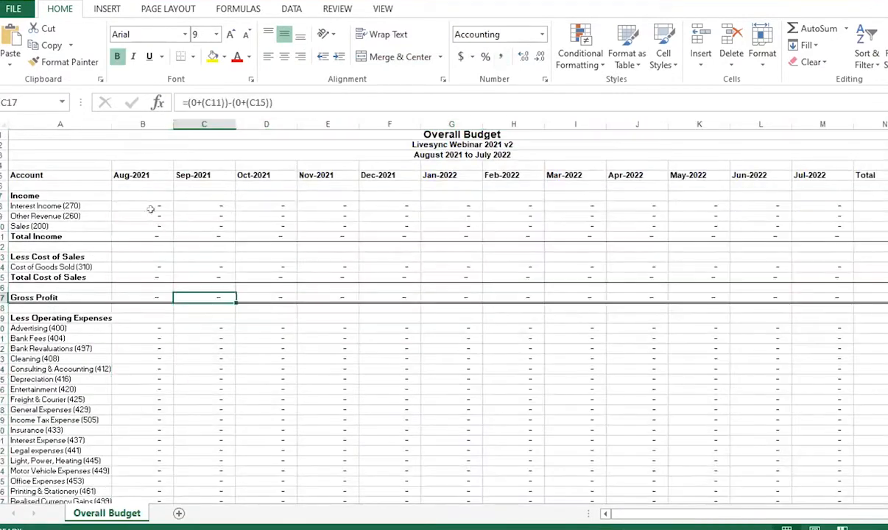
Look over the template's account rows and monthly columns from Aug-2021 to Jul-2022, highlighting cells G8 to G28 under Jan-2022
click(146, 197)
click(823, 207)
scroll(631, 294, down, 2)
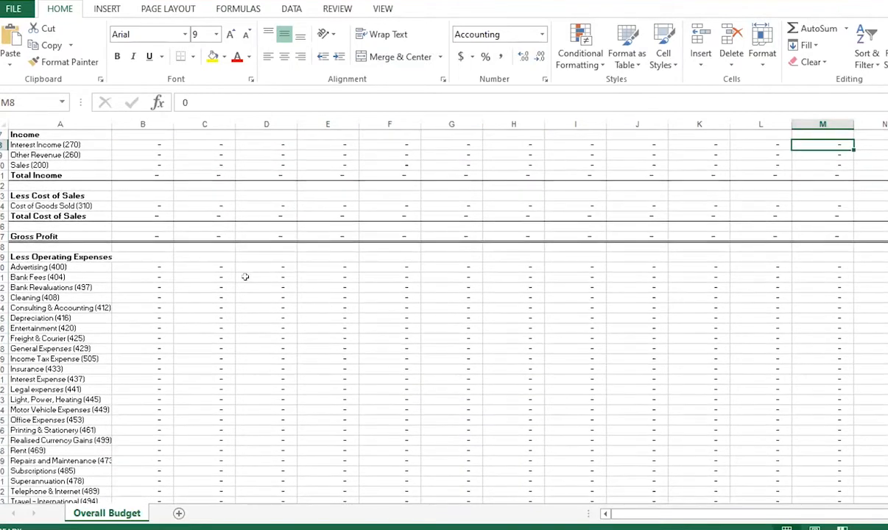
scroll(299, 276, down, 2)
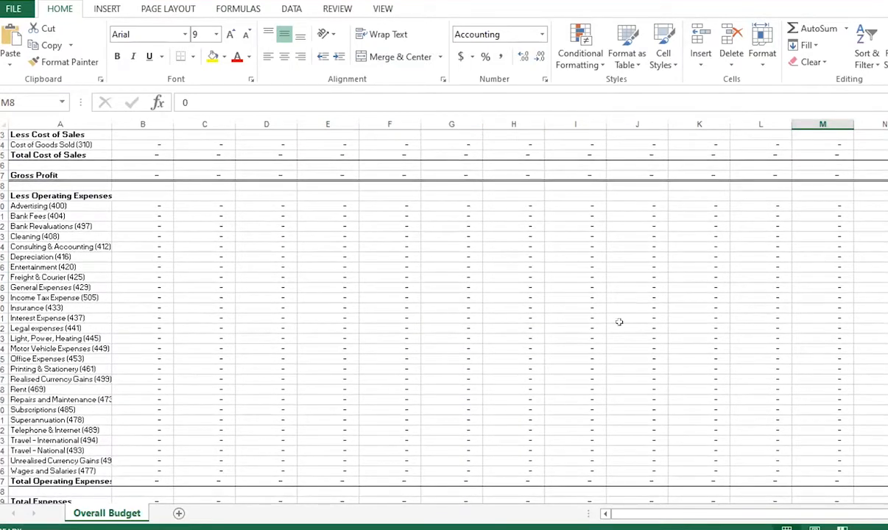
scroll(620, 321, down, 1)
scroll(590, 342, up, 6)
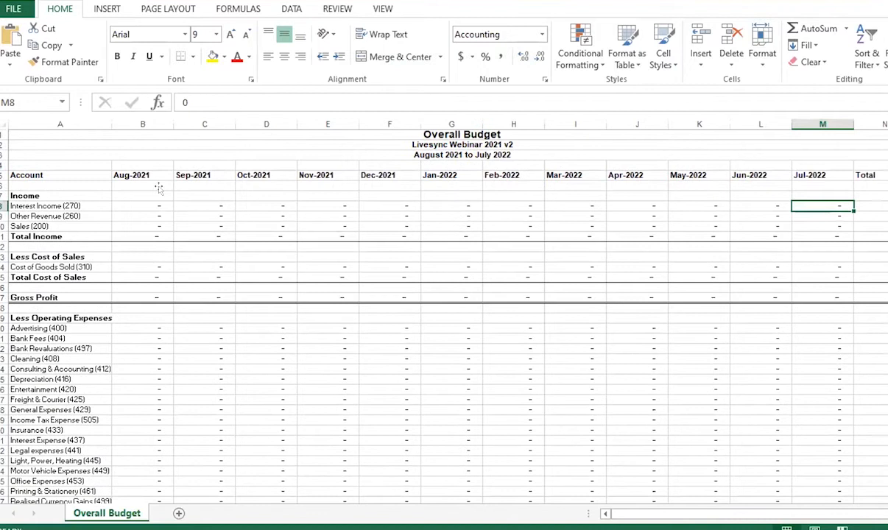
key(ctrl+Home)
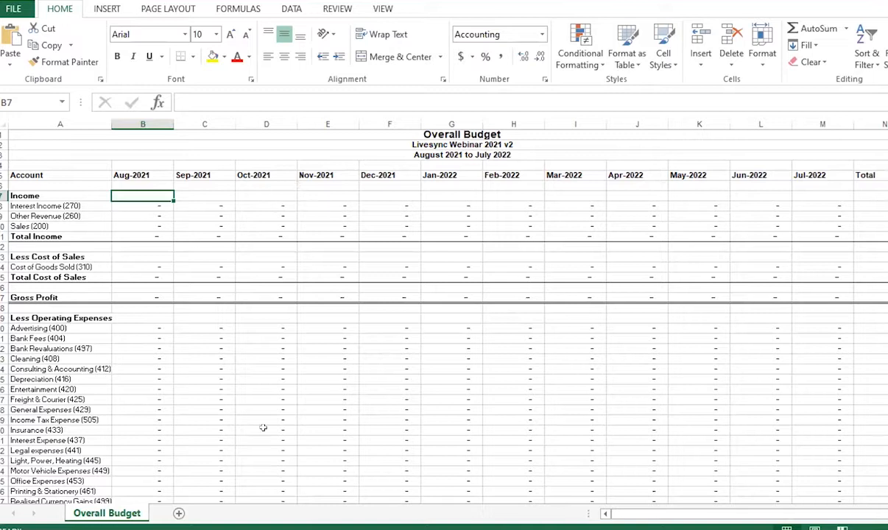
drag(313, 186, 280, 481)
drag(464, 207, 451, 410)
key(ctrl+v)
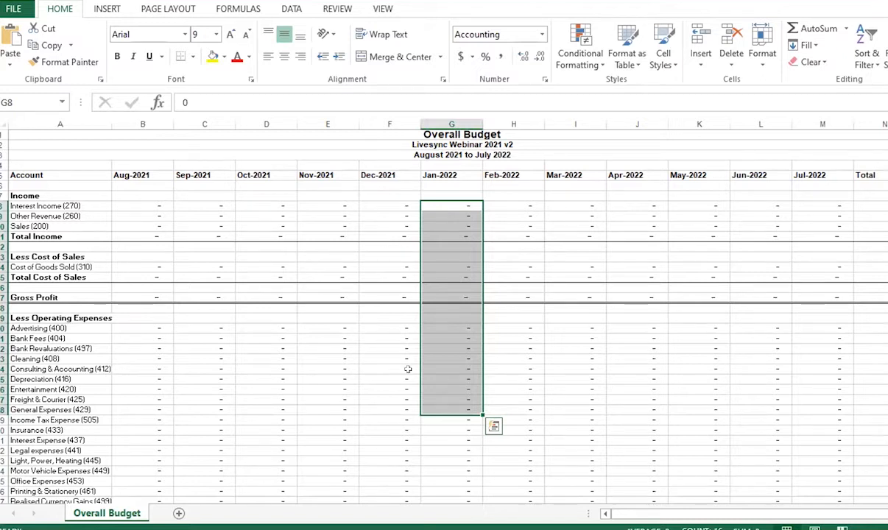
Close the Excel template and import the selected Livesync Webinar 2021 v2 - Overall Budget file into Xero
scroll(382, 394, down, 5)
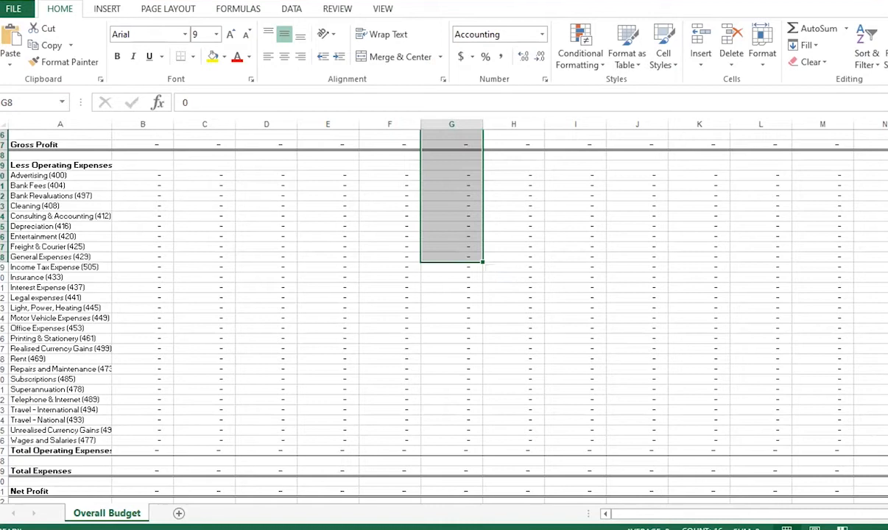
key(alt+F4)
click(479, 284)
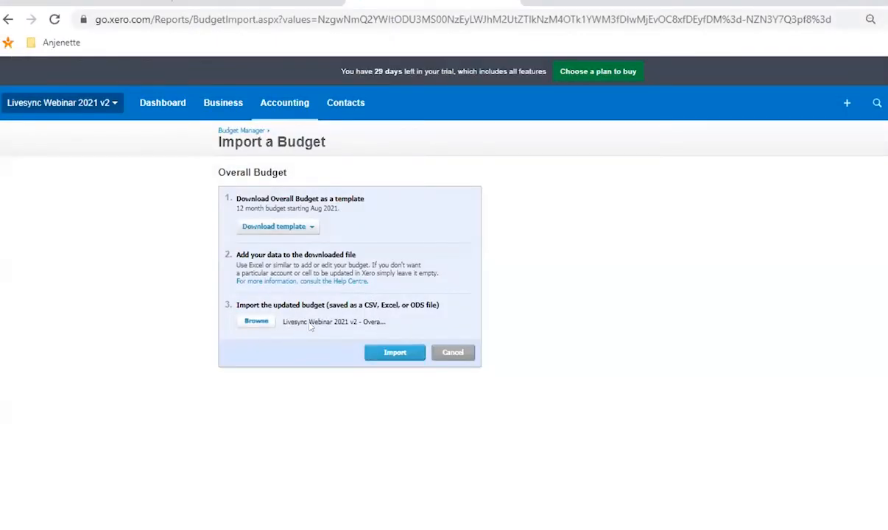
click(387, 356)
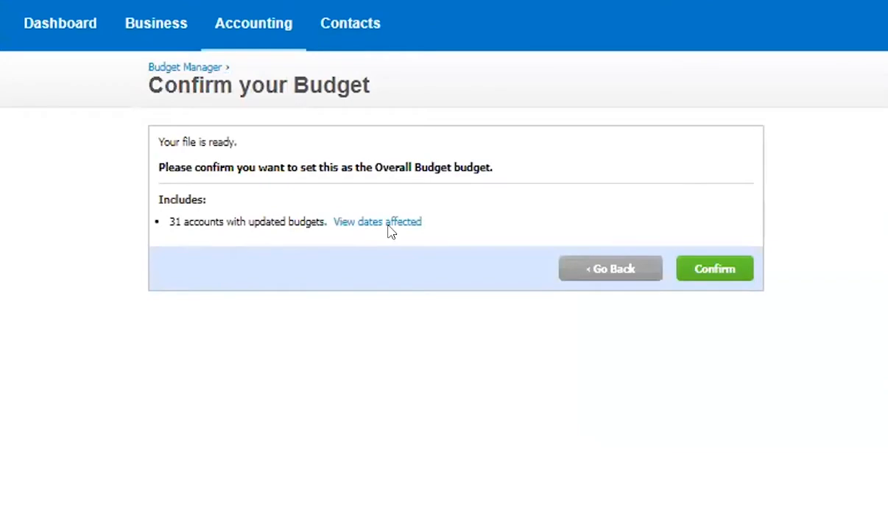
Check the list of dates affected by the import and confirm the file as the Overall Budget
click(401, 222)
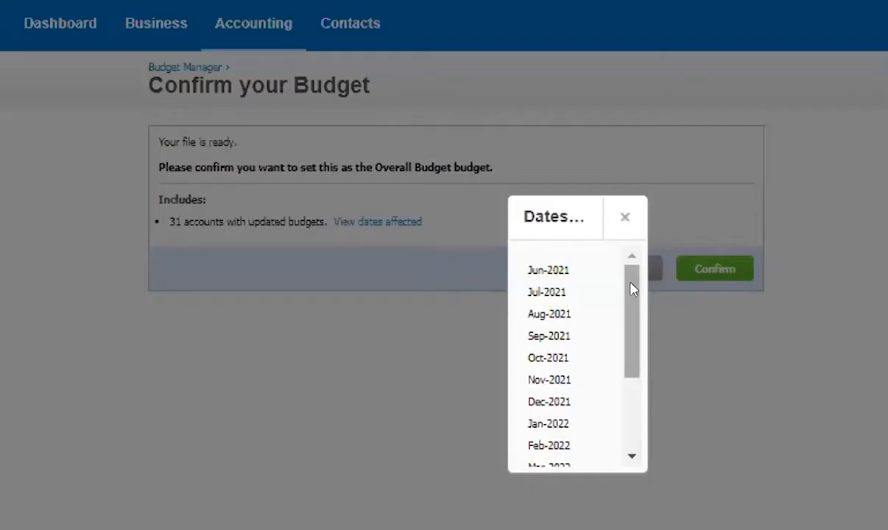
drag(628, 281, 629, 394)
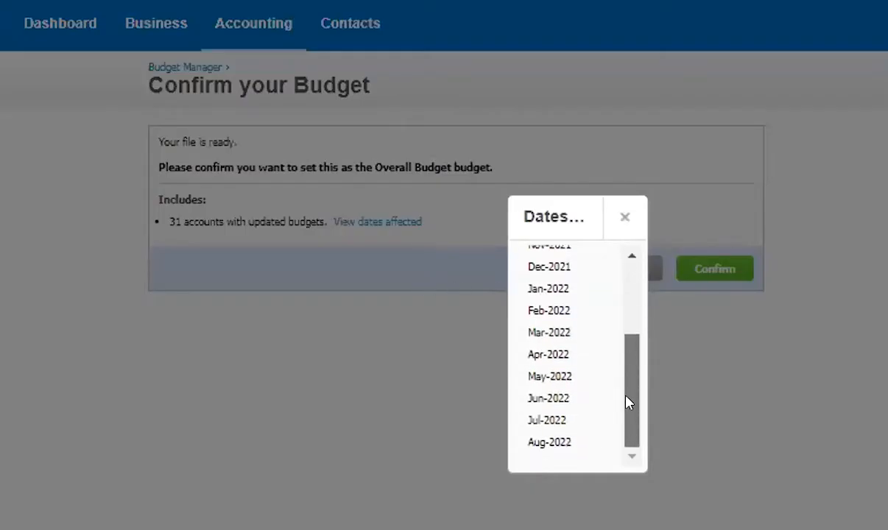
scroll(625, 307, up, 2)
drag(525, 264, 608, 278)
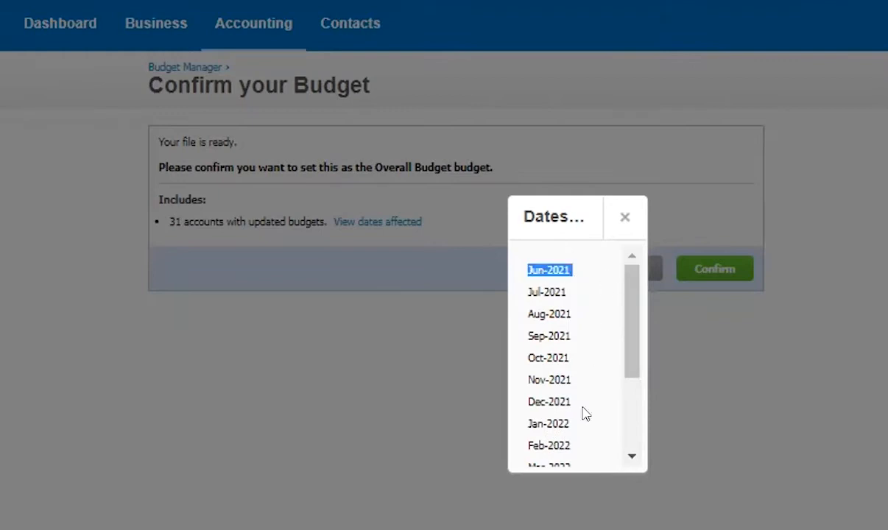
scroll(595, 417, down, 1)
scroll(595, 416, down, 1)
drag(625, 375, 633, 237)
click(625, 218)
click(719, 271)
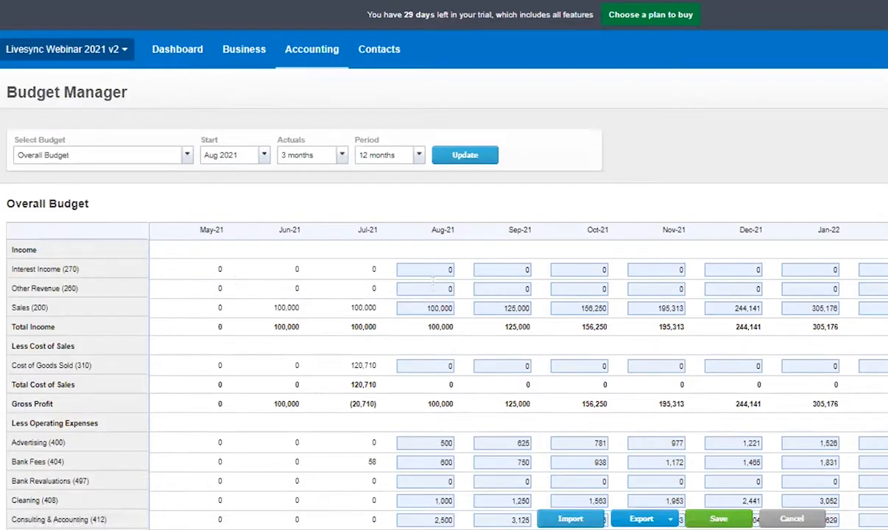
Look through the imported budget in Budget Manager and set Other Revenue (260) for Aug-21 to 500
scroll(373, 277, down, 5)
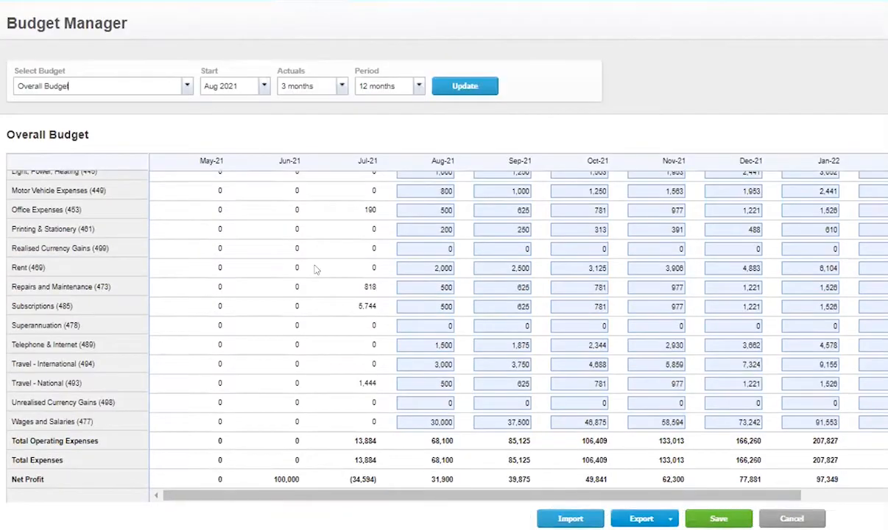
mouse_move(570, 495)
mouse_down()
mouse_move(804, 489)
mouse_move(586, 490)
mouse_up()
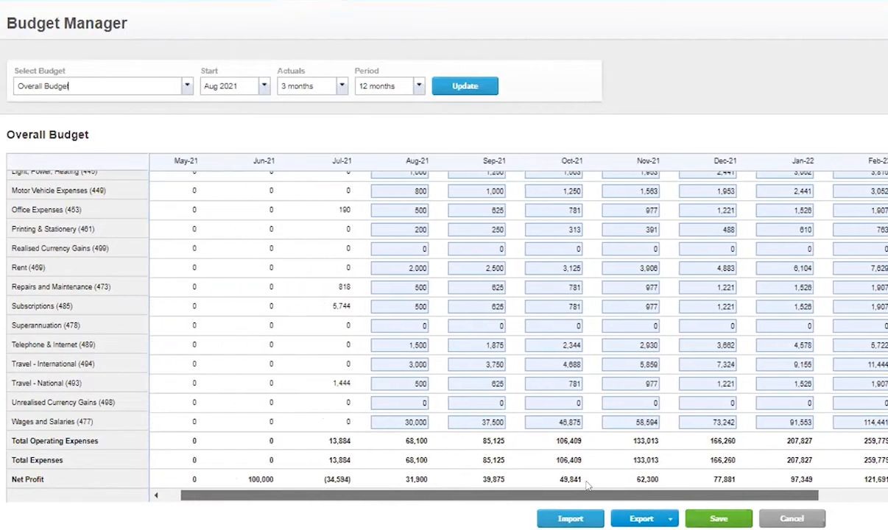
scroll(785, 361, up, 5)
scroll(784, 361, up, 3)
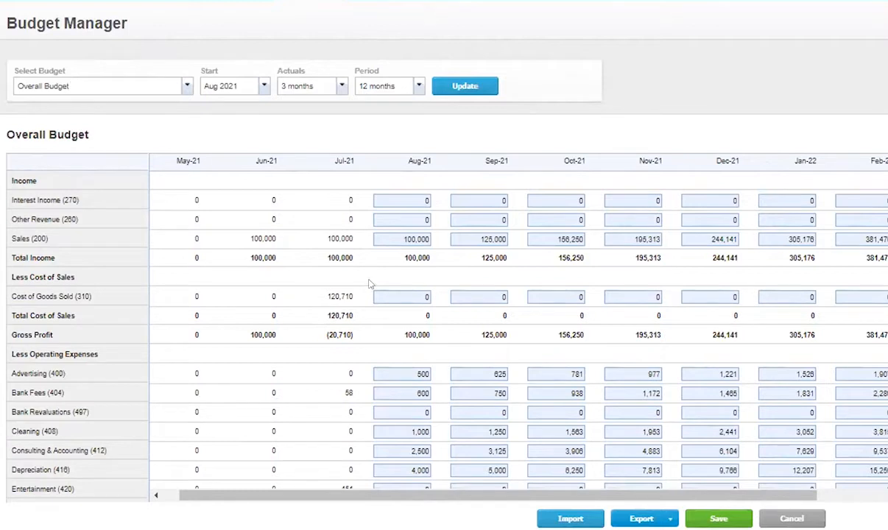
click(398, 237)
click(395, 219)
click(495, 219)
click(420, 219)
Compare the formula options for Other Revenue and apply a fixed amount of 500 to each month from Aug-21
click(439, 221)
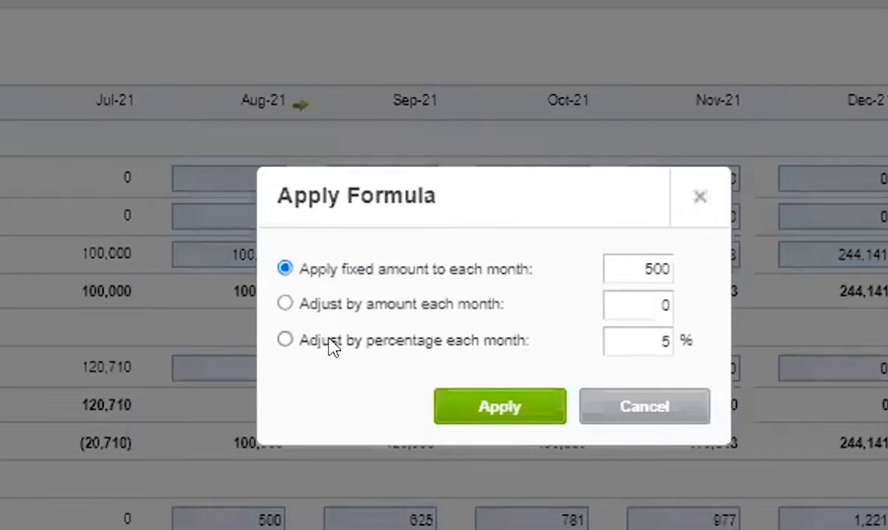
drag(318, 270, 514, 271)
drag(309, 304, 504, 304)
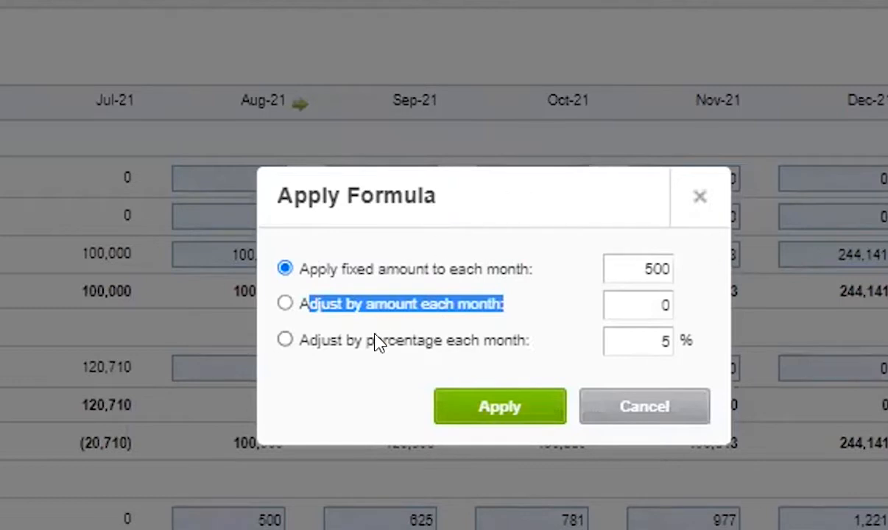
click(416, 347)
click(307, 348)
drag(320, 342, 536, 340)
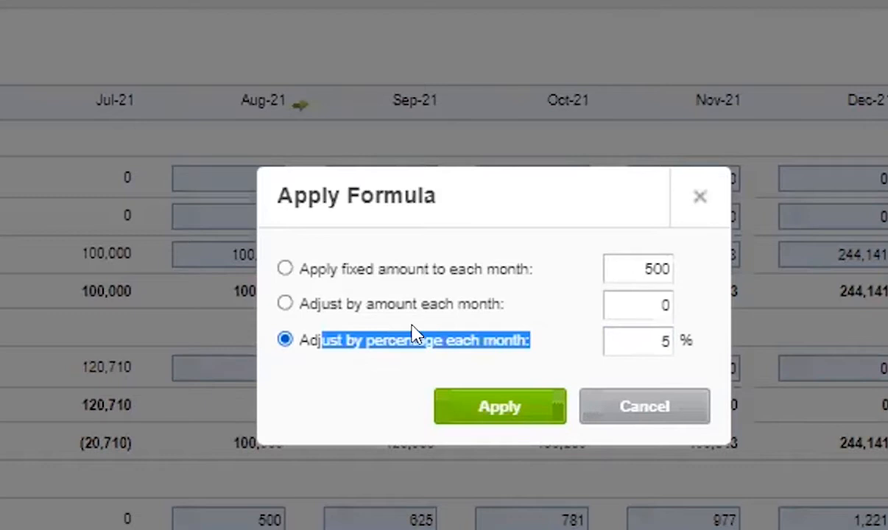
click(286, 270)
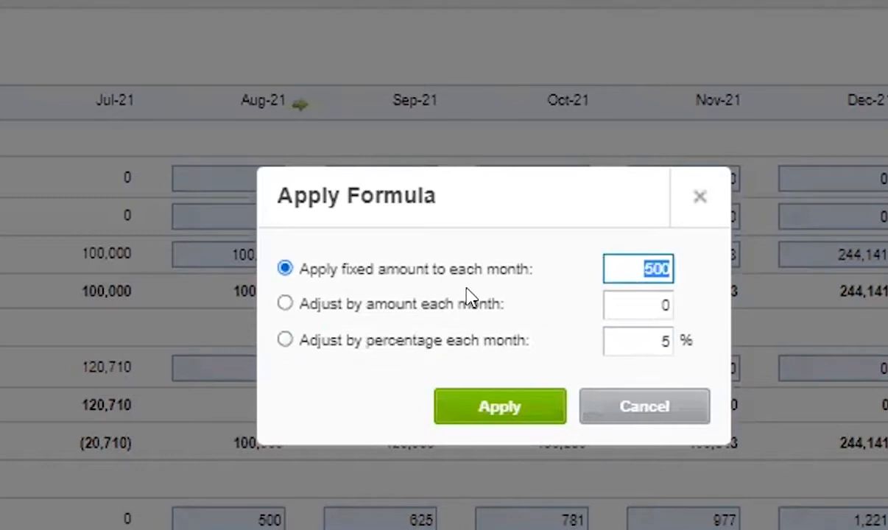
click(495, 411)
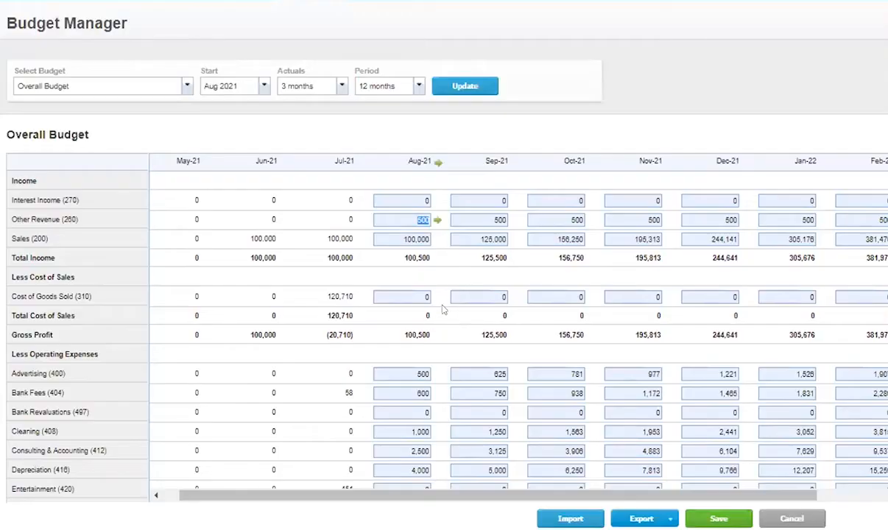
Apply a formula to Other Revenue from Dec-21 that raises the amount by 50 each month
click(717, 219)
click(745, 220)
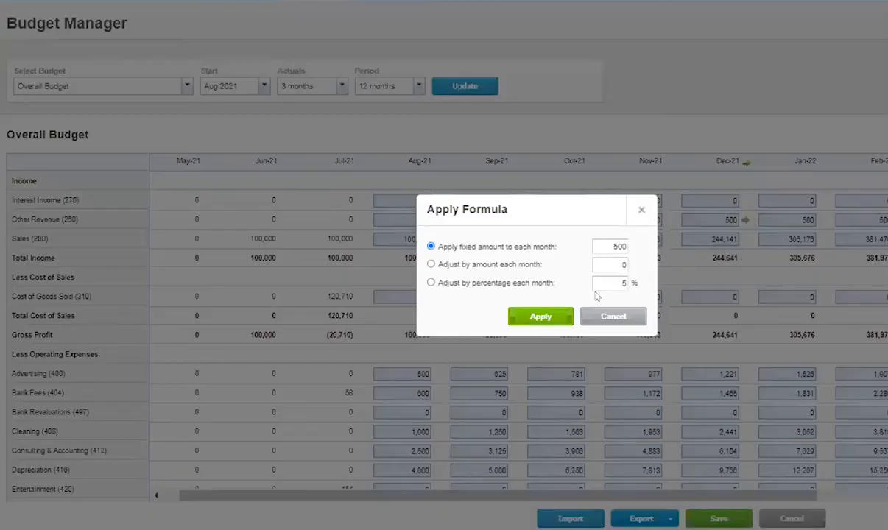
click(506, 267)
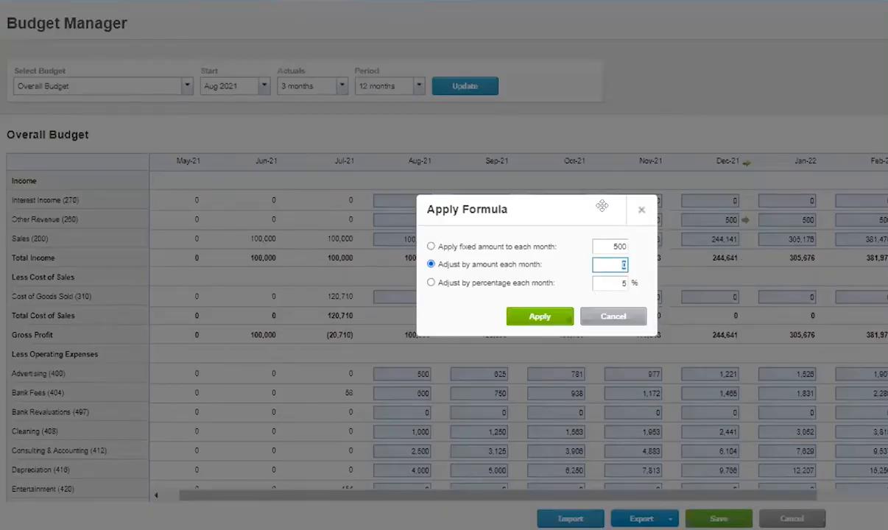
key(Return)
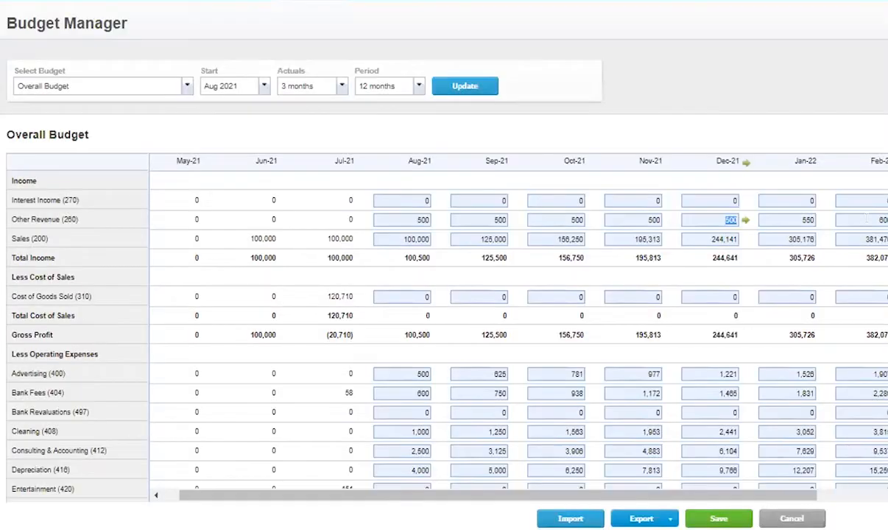
Apply a formula to Other Revenue from Mar-22 that adjusts the amount by 5% each month
drag(750, 495, 870, 495)
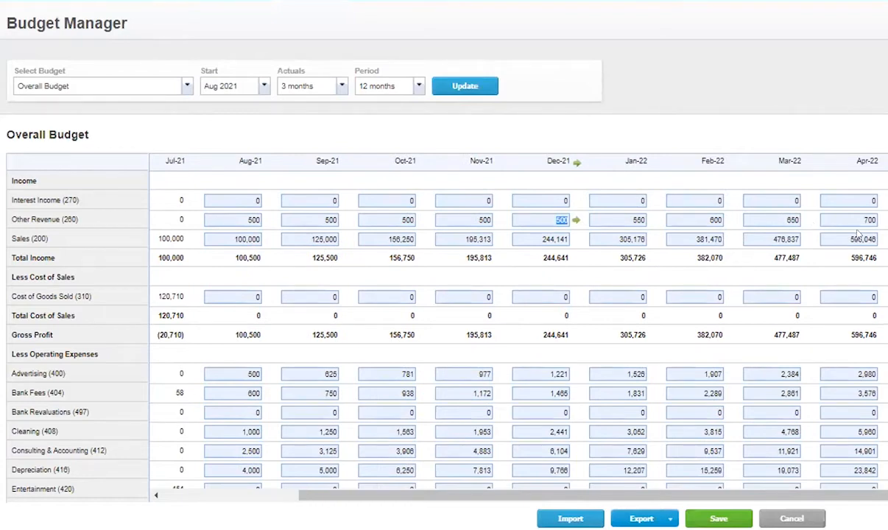
click(788, 220)
click(807, 220)
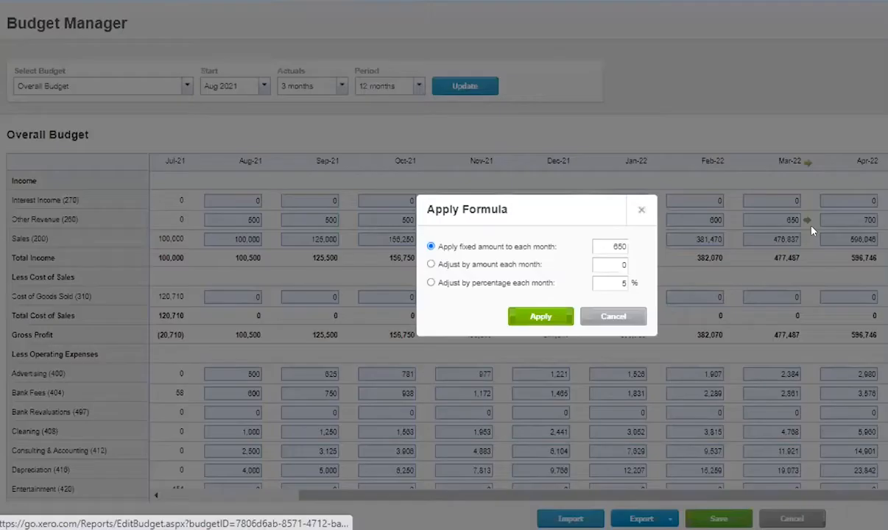
click(617, 283)
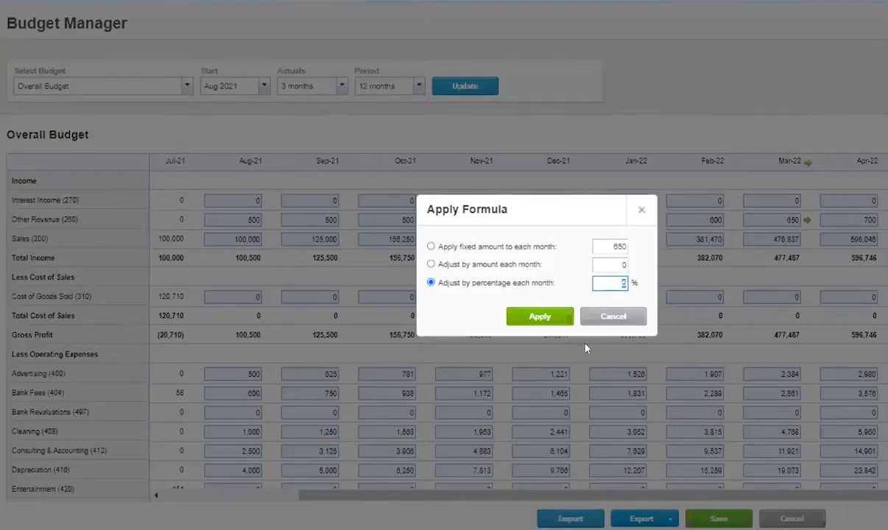
click(539, 317)
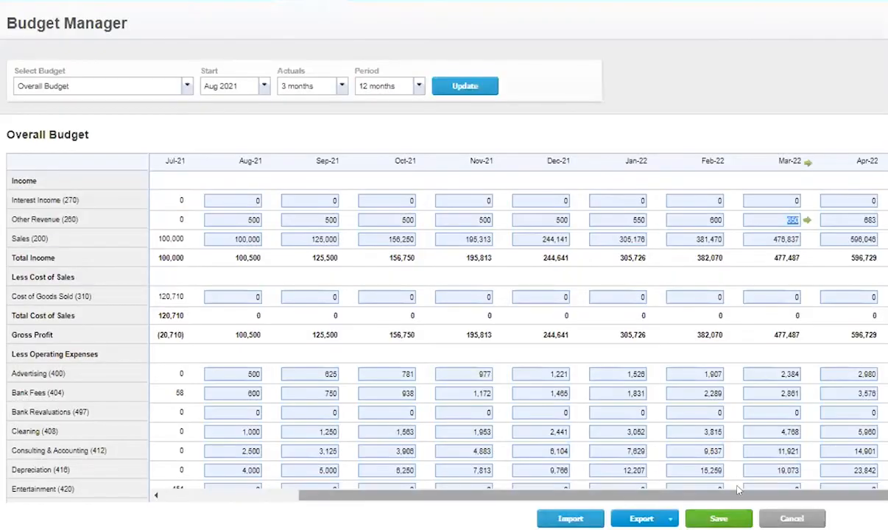
Check the adjusted Other Revenue amounts across the months and look over the budget's account rows
scroll(739, 490, right, 4)
scroll(791, 459, left, 5)
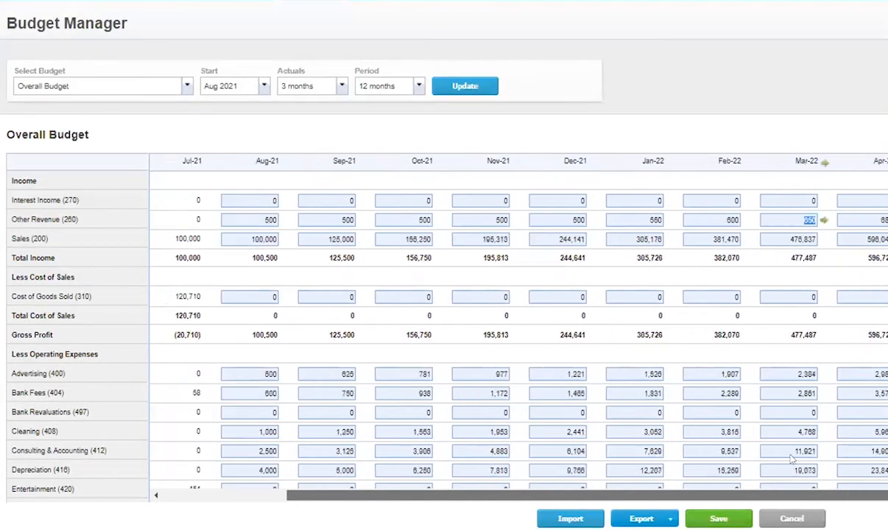
scroll(792, 458, right, 3)
scroll(678, 479, left, 5)
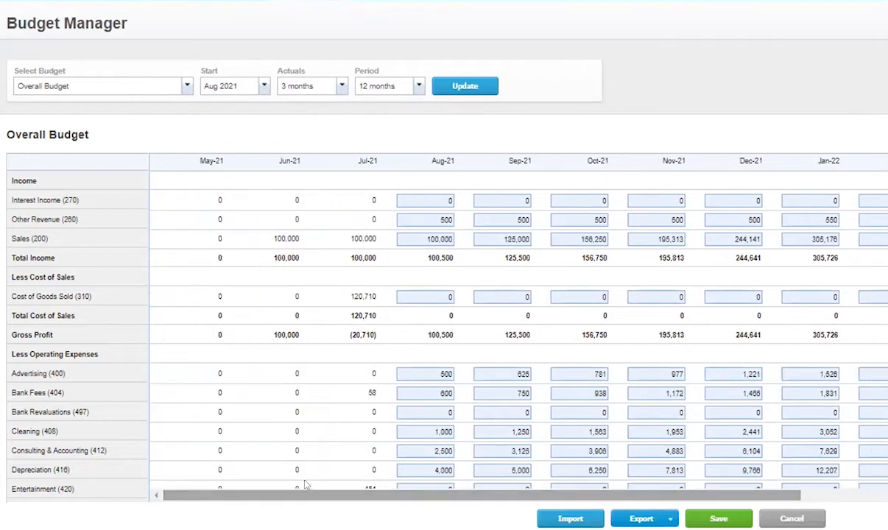
scroll(250, 361, down, 1)
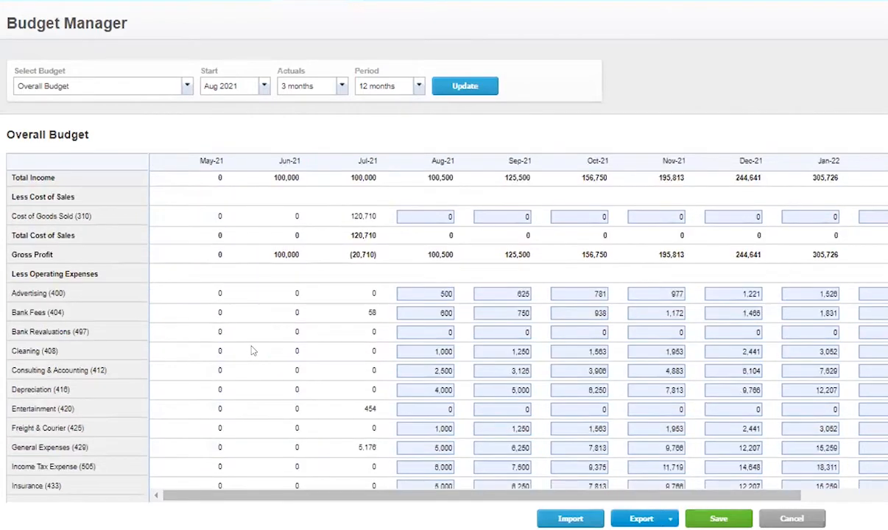
scroll(249, 352, up, 1)
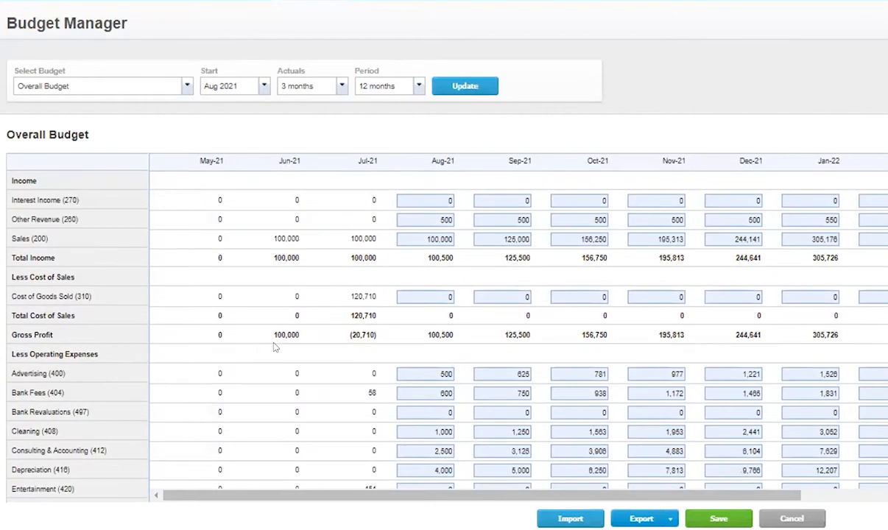
scroll(243, 368, down, 5)
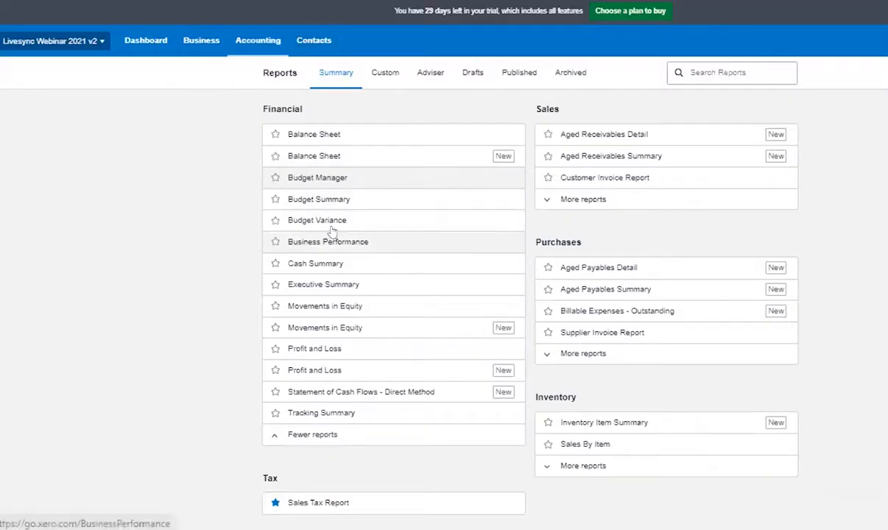
Open the Budget Summary report for the Overall Budget and check the available budgets and start months
right_click(341, 209)
click(356, 215)
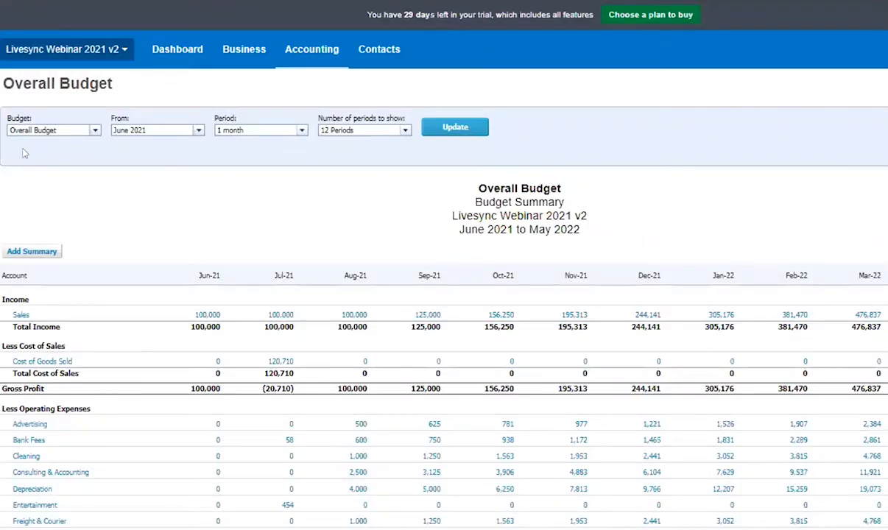
click(95, 130)
click(33, 145)
click(189, 134)
scroll(191, 197, down, 6)
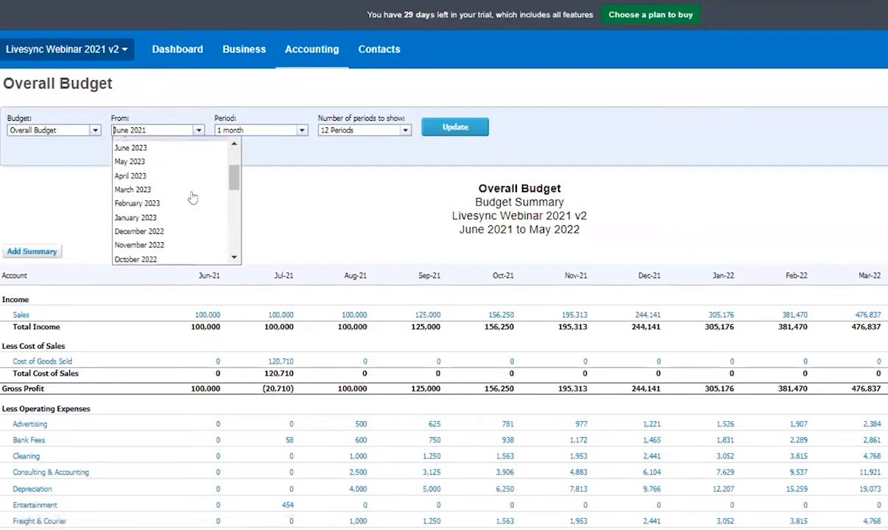
Set the Budget Summary period to 3 months, keep 12 periods to show, and update the report
click(262, 130)
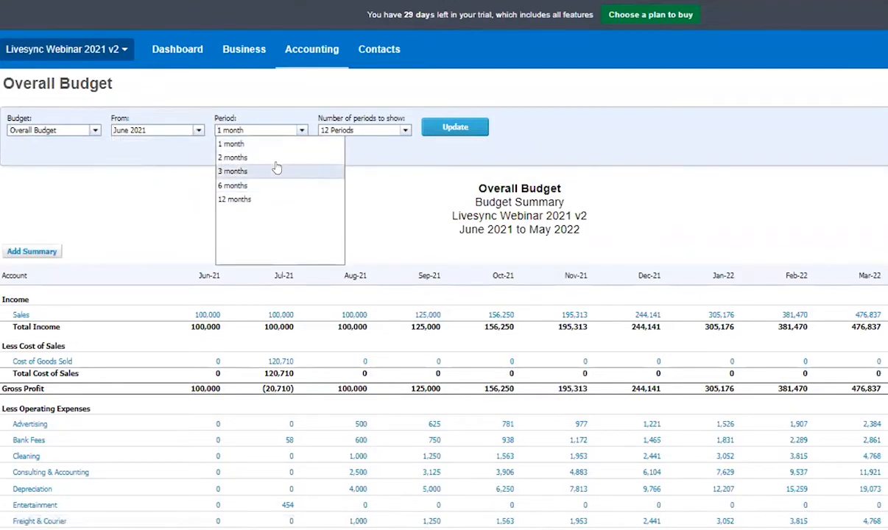
click(273, 170)
click(383, 130)
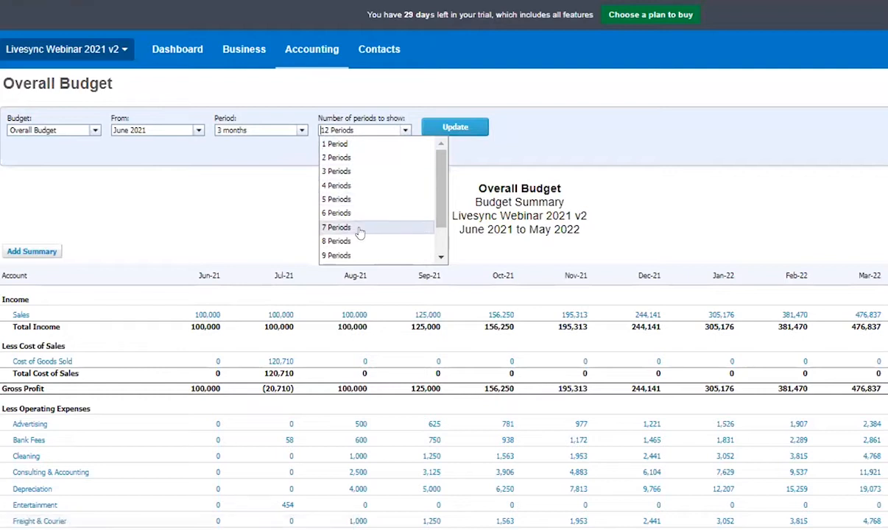
click(359, 231)
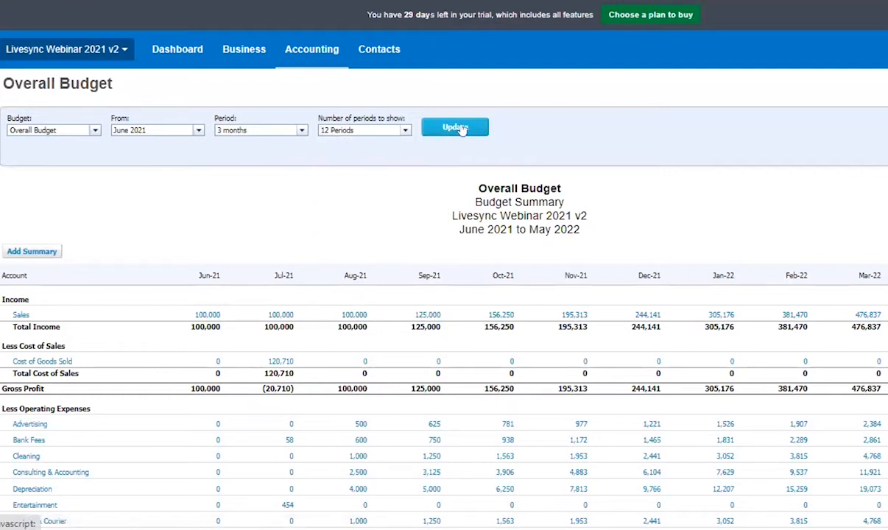
click(458, 131)
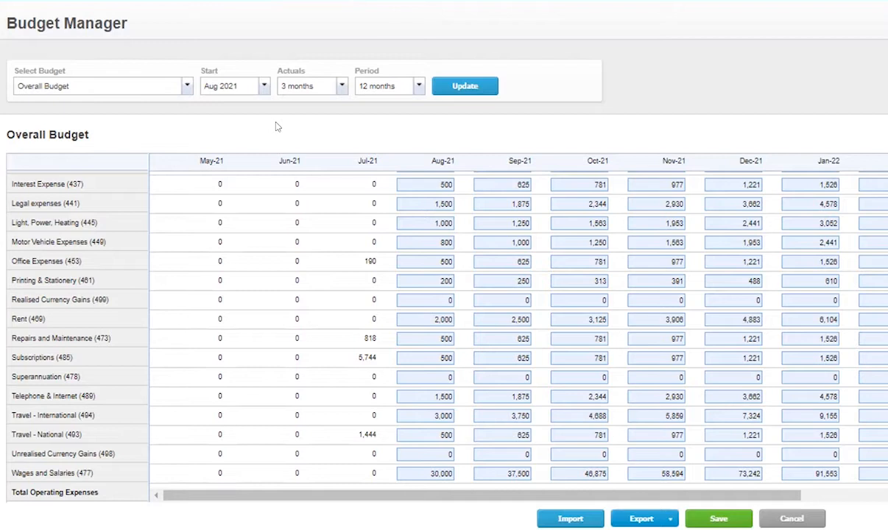
Add a new budget named Branch 1, assigned to Branch 1, and save it
click(170, 87)
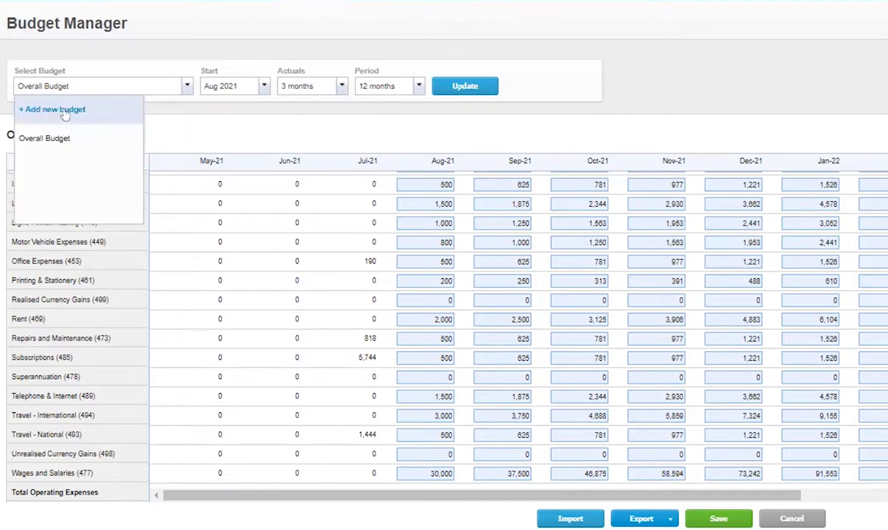
click(53, 110)
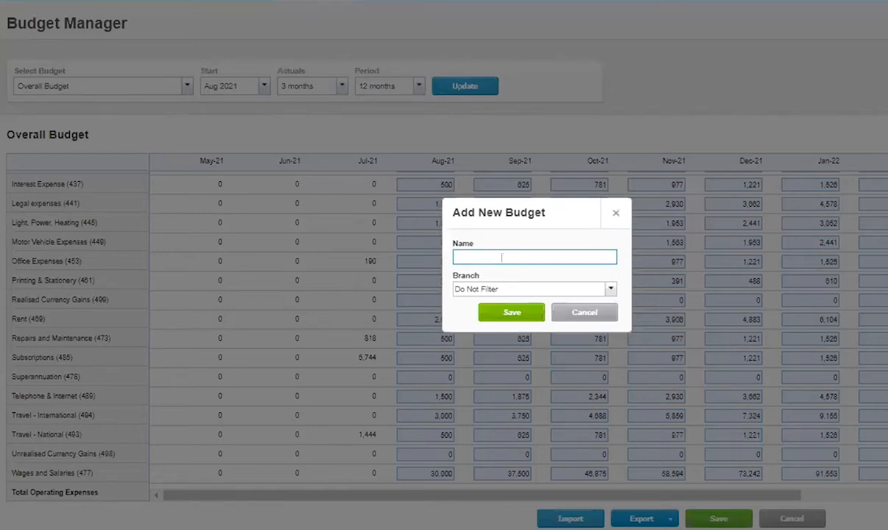
click(489, 289)
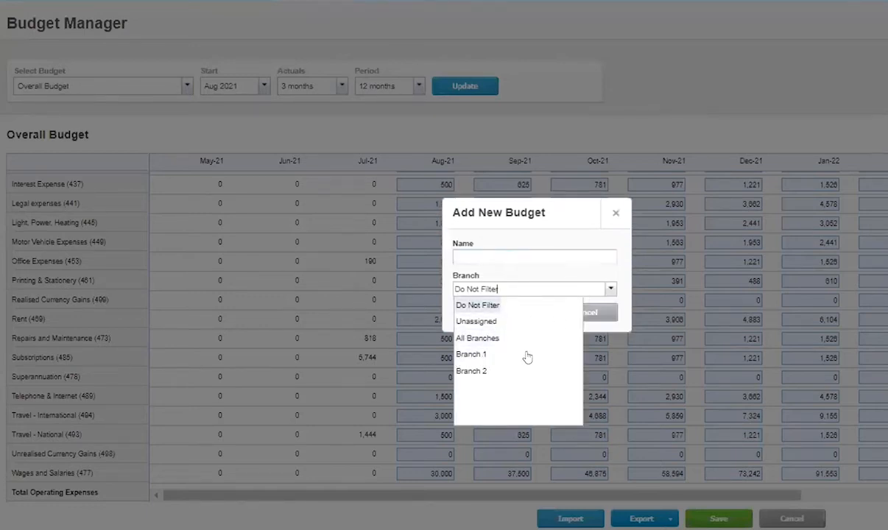
click(486, 355)
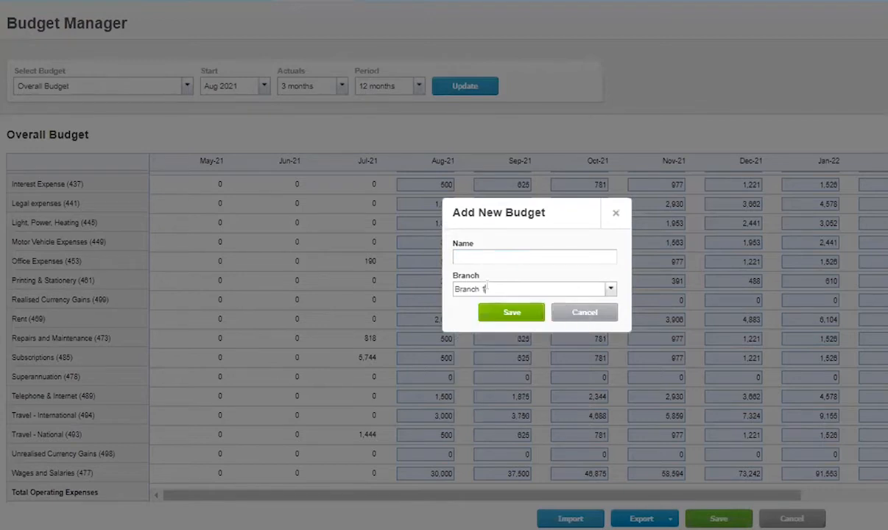
click(471, 257)
text(Branch 1)
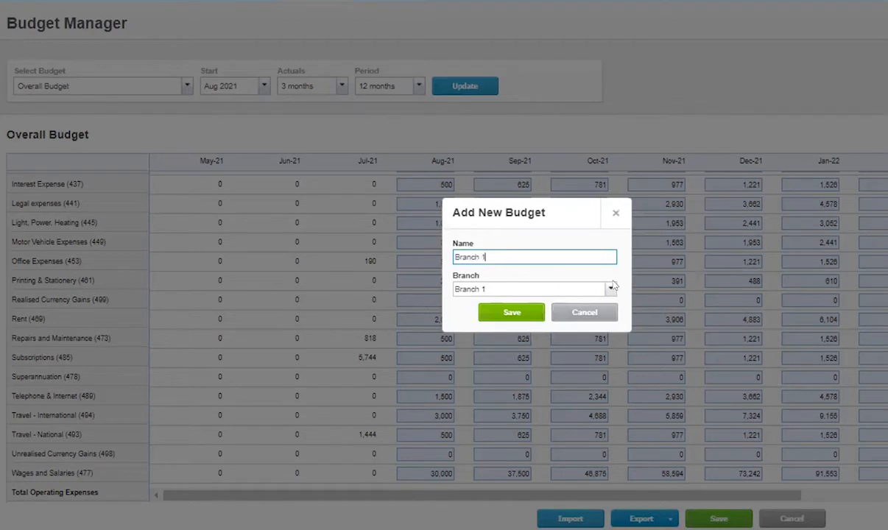
click(510, 313)
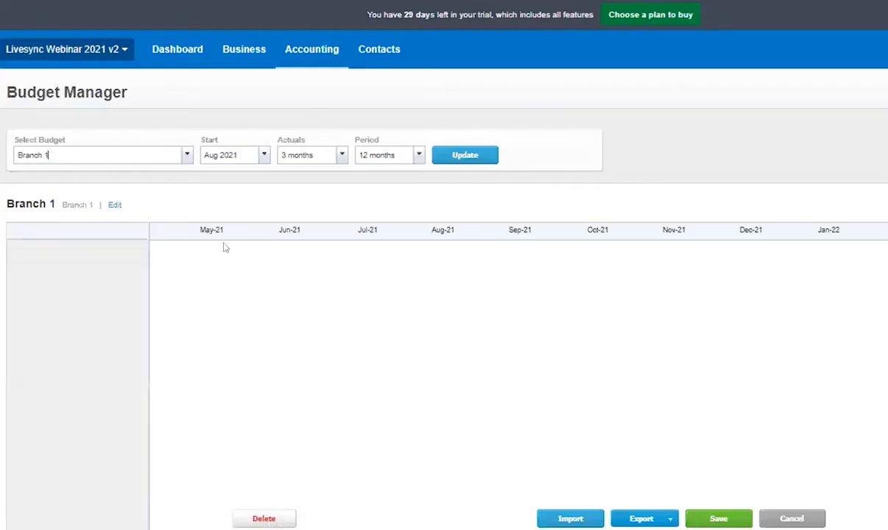
Import a budget file into the Branch 1 budget and confirm the import
scroll(431, 310, down, 6)
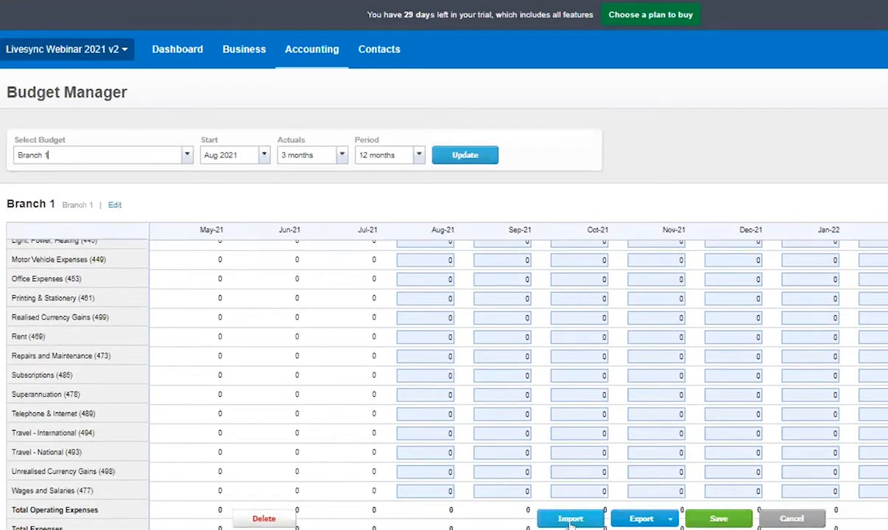
click(571, 520)
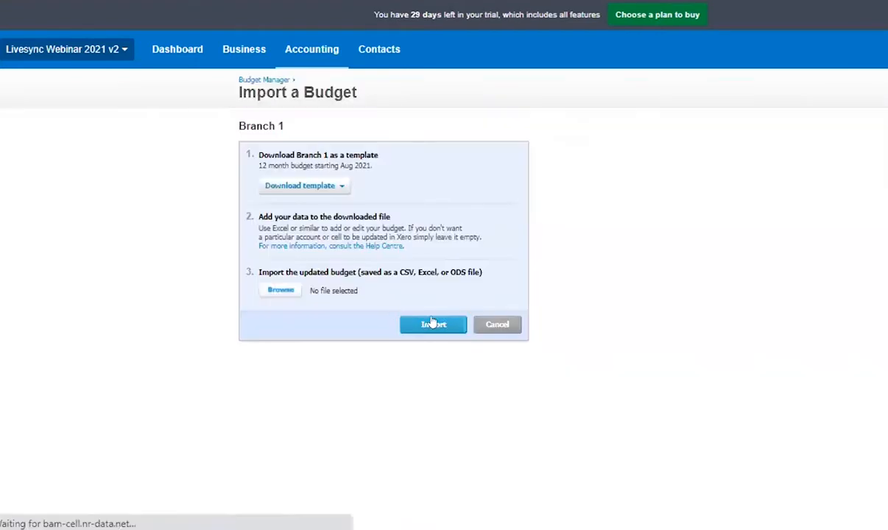
click(289, 293)
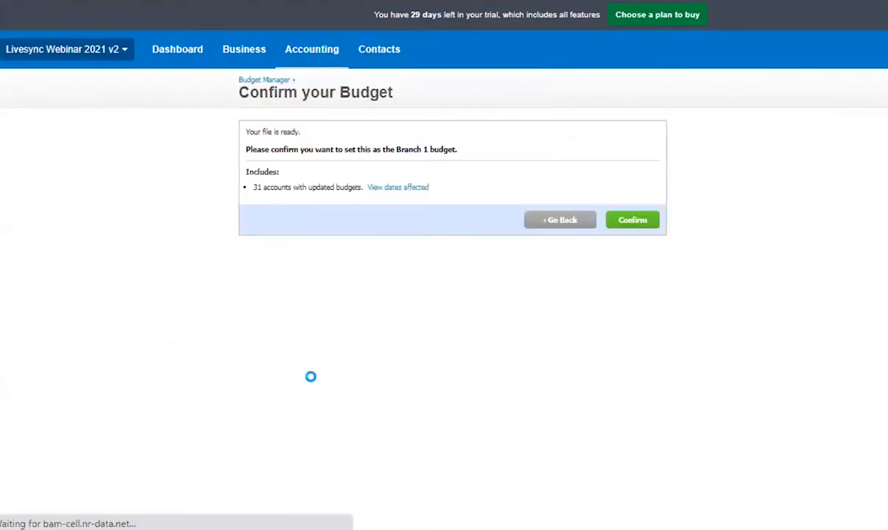
click(633, 221)
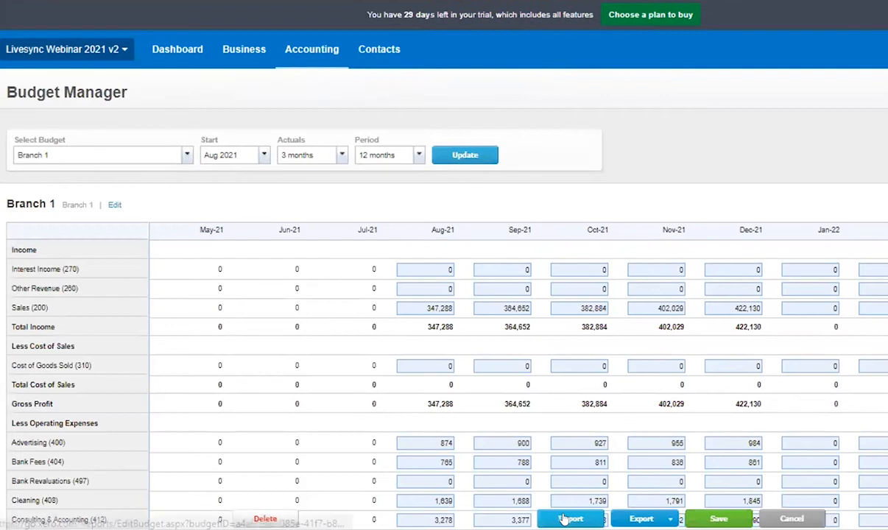
Import another budget file into Branch 1 and confirm overwriting the values for its accounts and dates
click(569, 520)
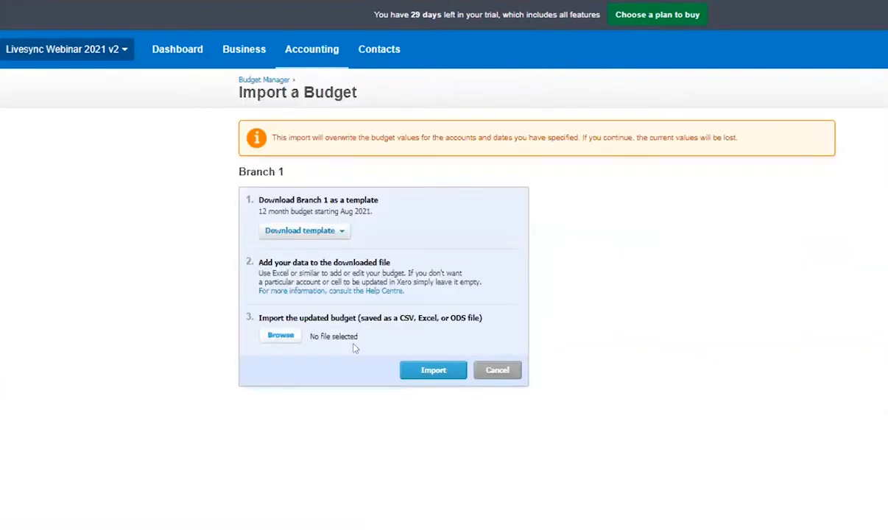
click(283, 336)
double_click(273, 50)
click(435, 371)
click(642, 266)
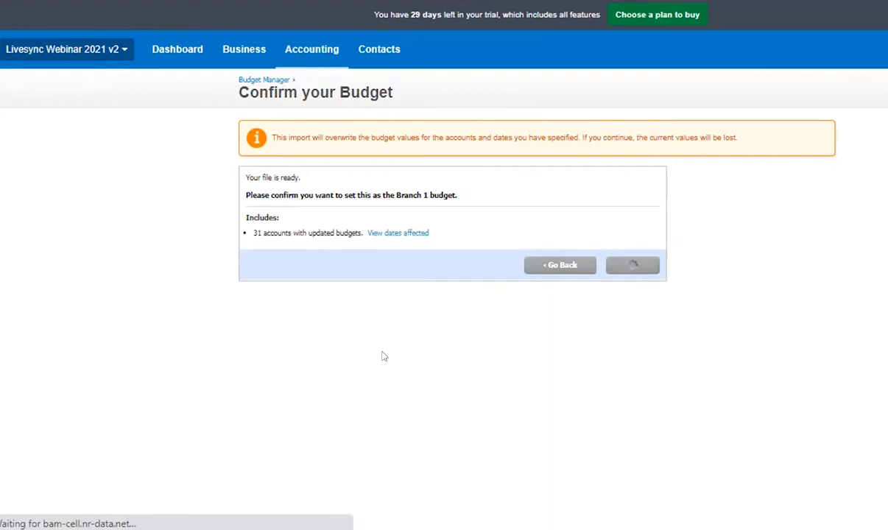
Set the Branch 1 budget's period to 24 months, update it, and review the amounts across the months and accounts
scroll(474, 396, down, 8)
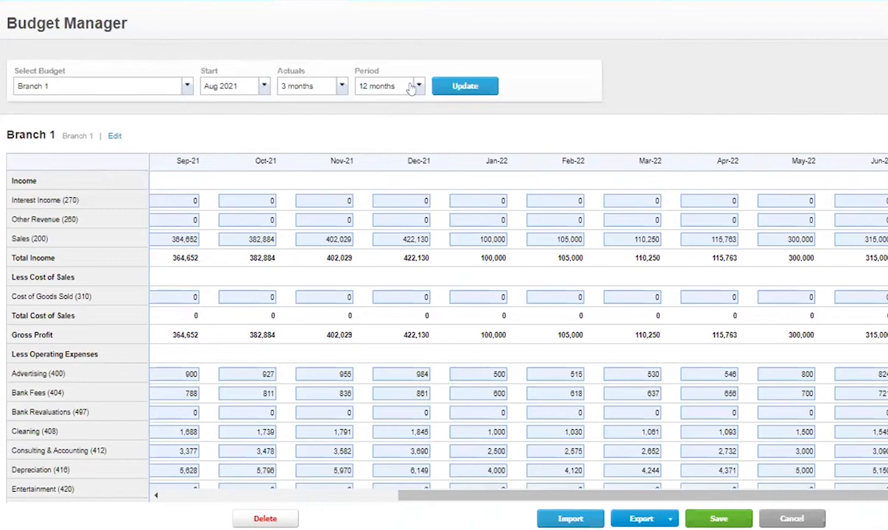
click(387, 86)
click(390, 153)
click(465, 87)
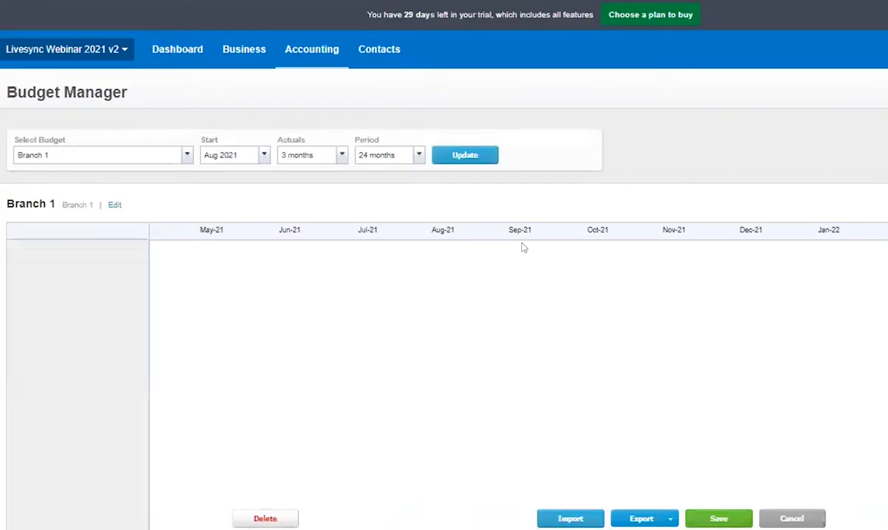
scroll(549, 405, down, 7)
drag(498, 494, 833, 485)
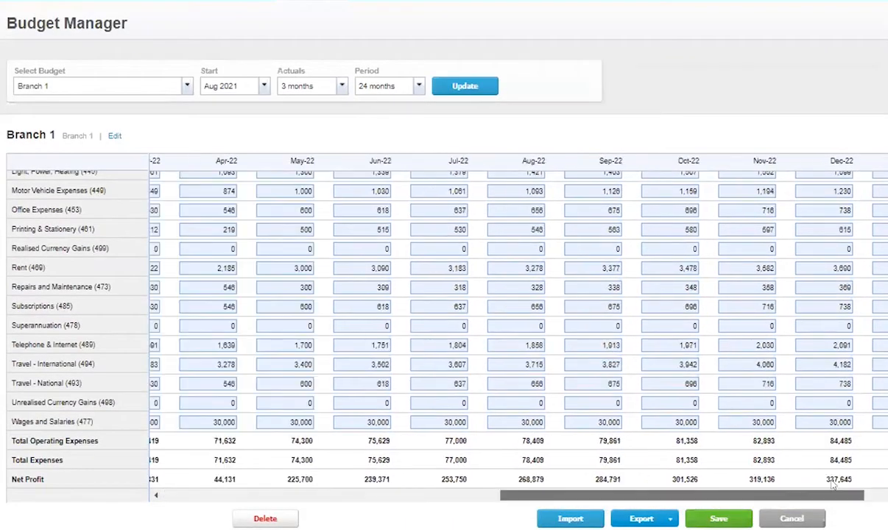
drag(772, 500, 309, 509)
scroll(251, 361, up, 5)
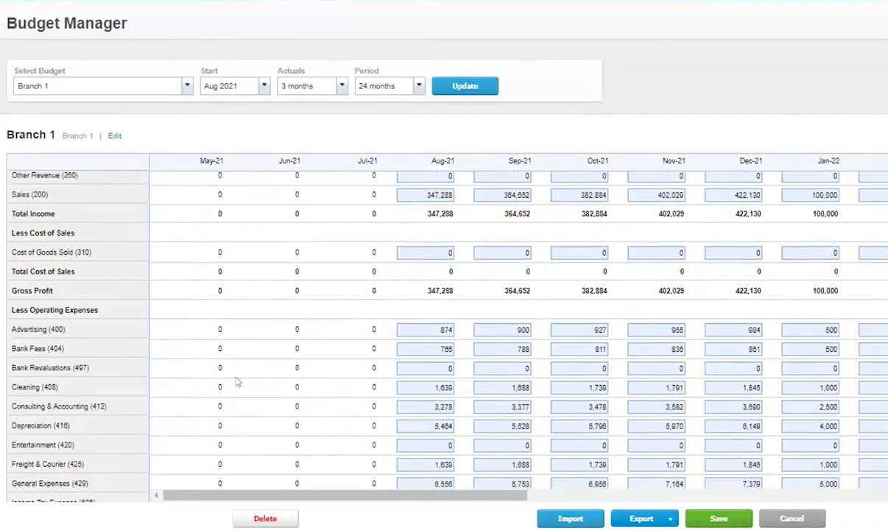
scroll(236, 372, up, 2)
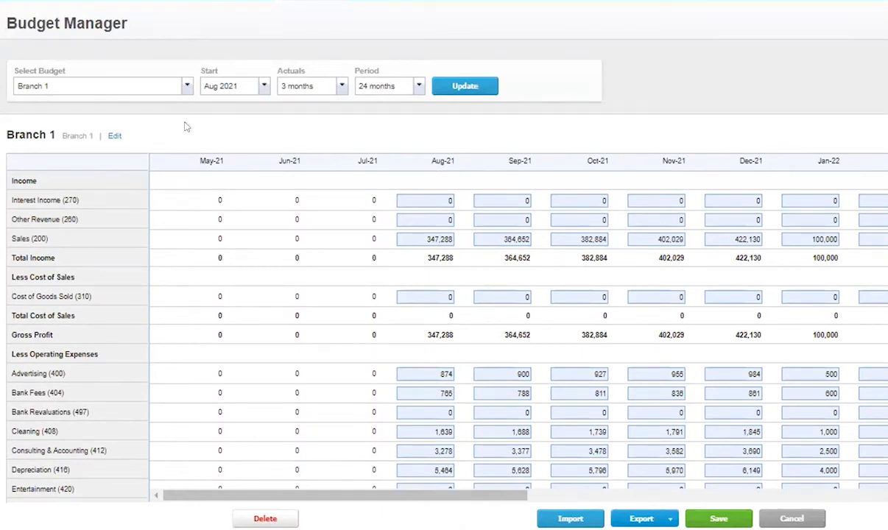
Edit the Branch 1 budget's details to the name Branch 2 and branch Branch 2, and save it as a copy
click(113, 140)
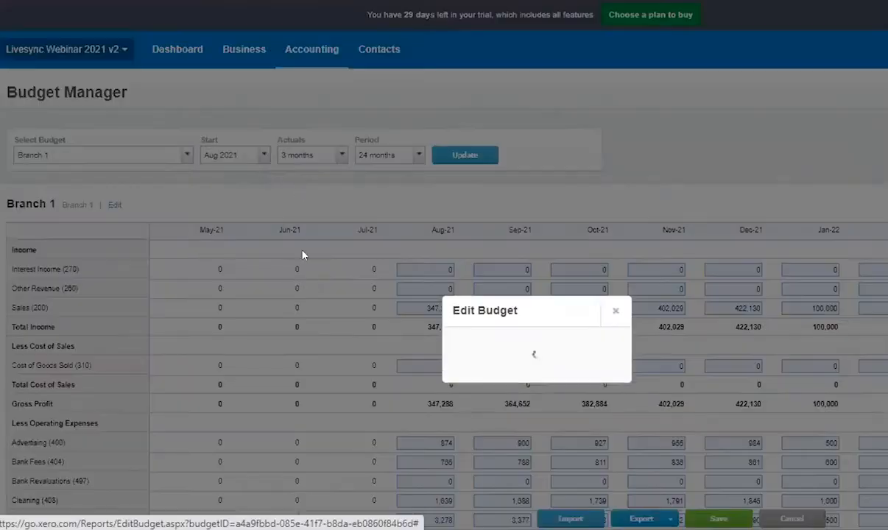
click(354, 156)
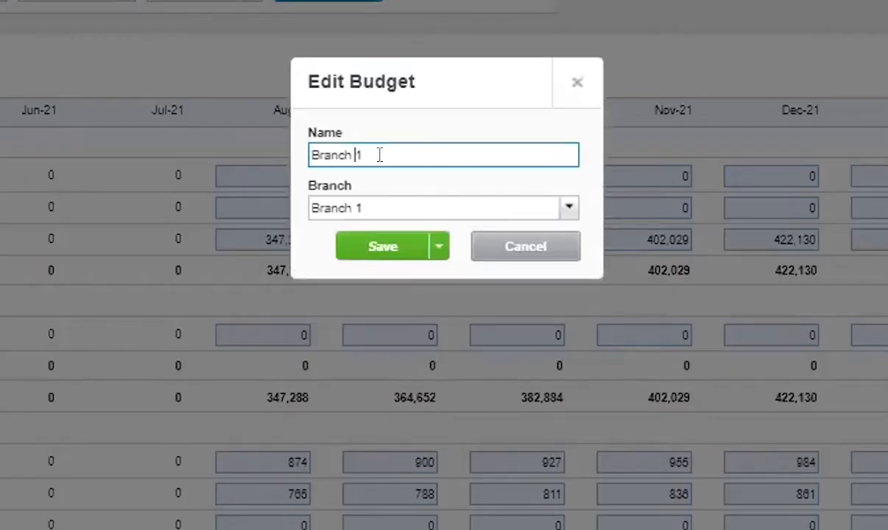
click(380, 155)
click(557, 207)
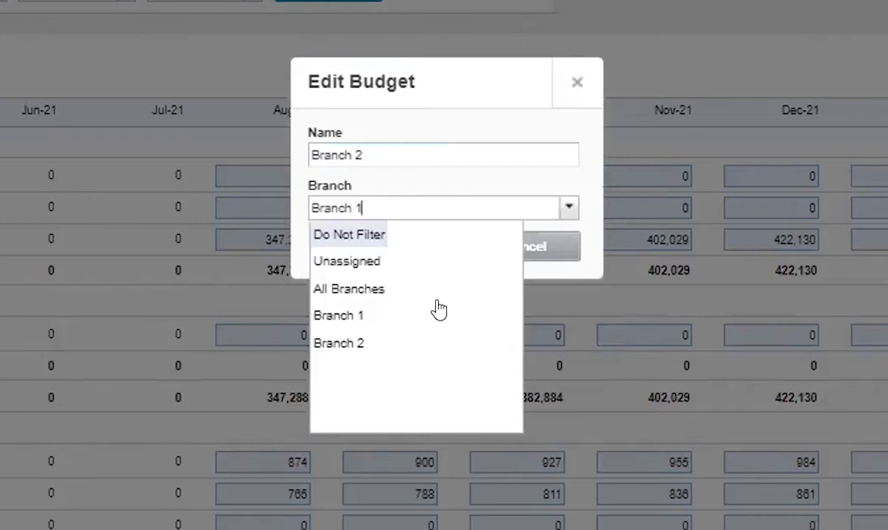
click(359, 346)
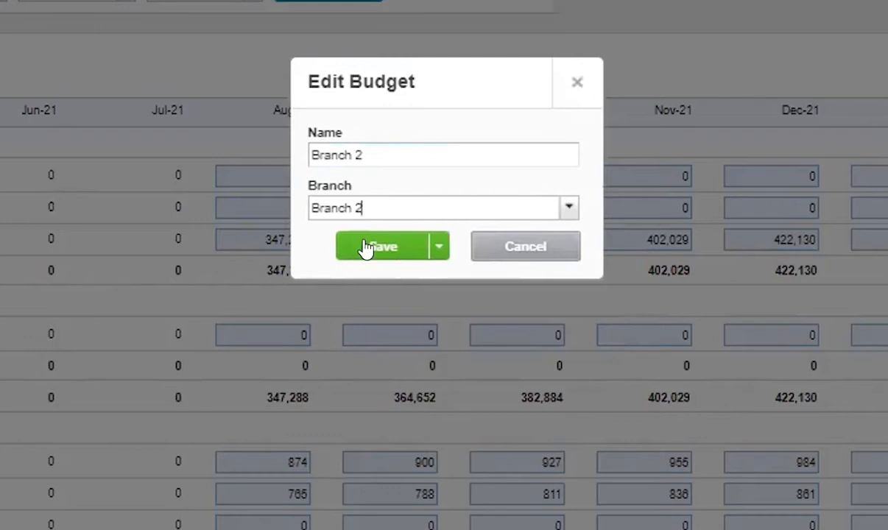
click(434, 249)
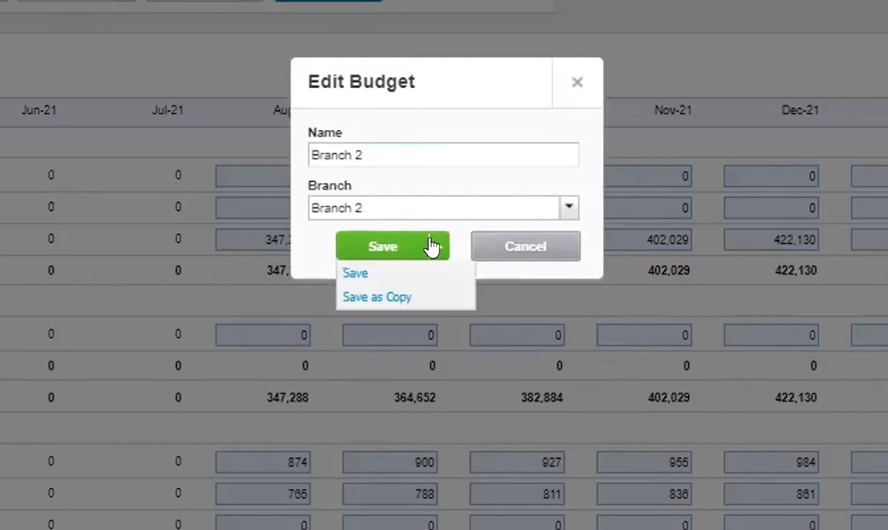
click(384, 297)
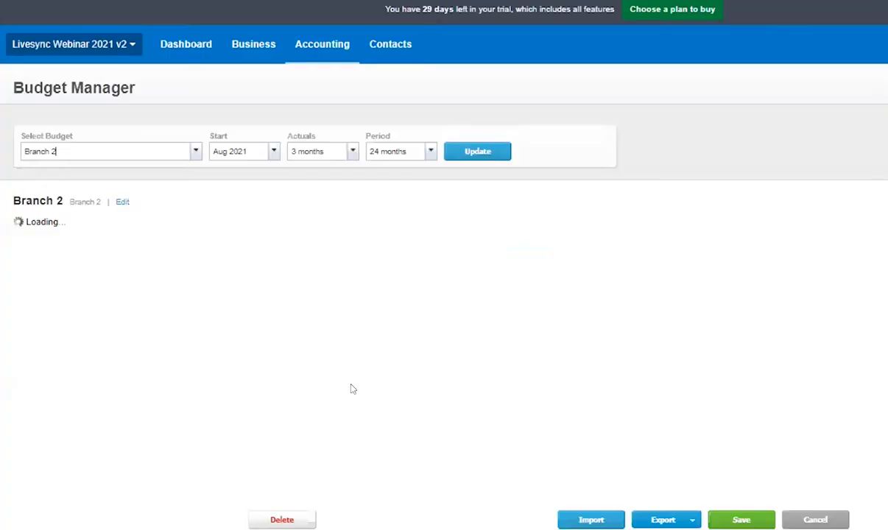
Switch between the Branch 1 and Branch 2 budgets to compare them, ending on Branch 2
click(184, 152)
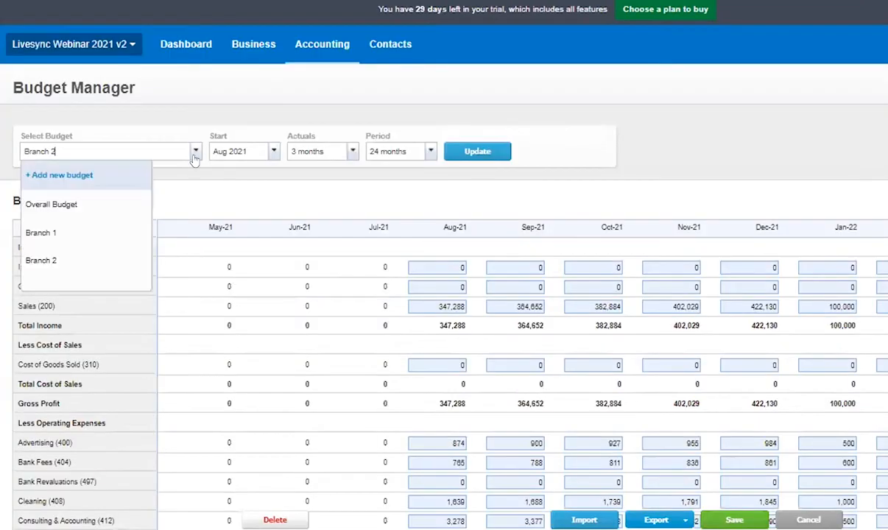
click(89, 231)
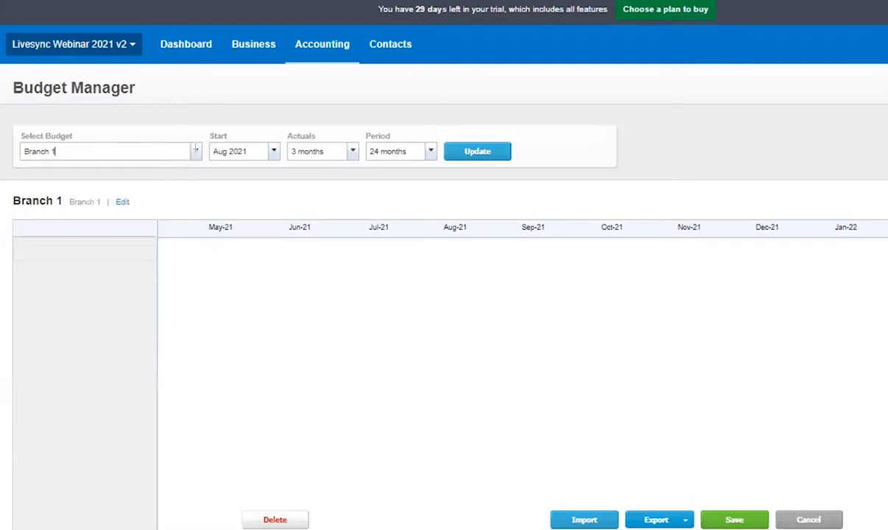
click(184, 149)
click(119, 263)
click(182, 150)
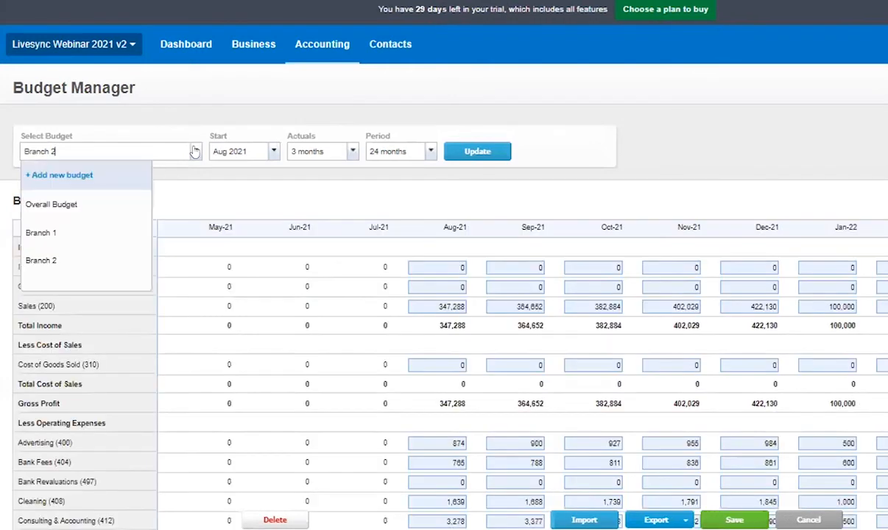
click(94, 263)
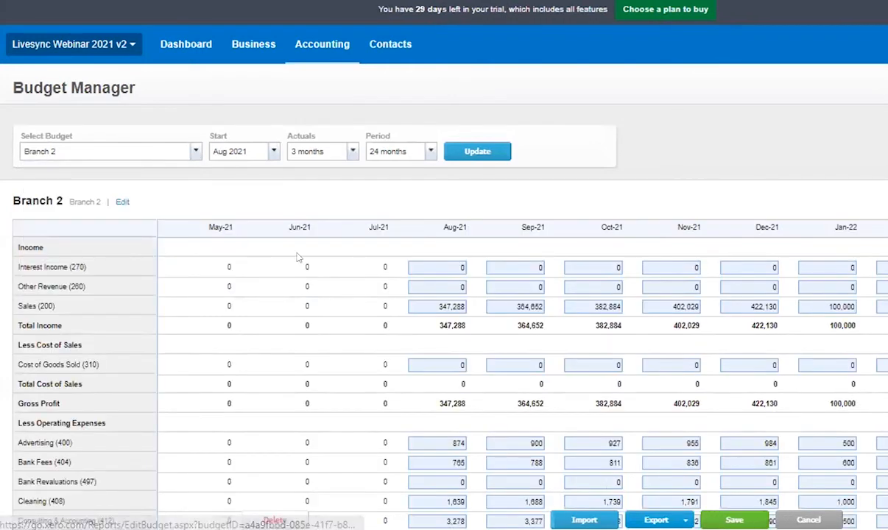
Look over the Branch 2 budget's account rows and months, and check the list of available budgets
scroll(431, 281, down, 8)
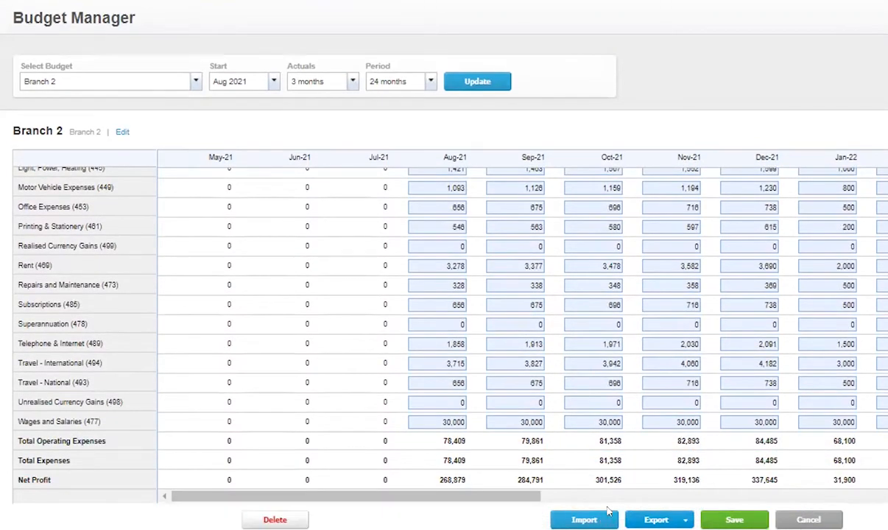
scroll(625, 453, up, 10)
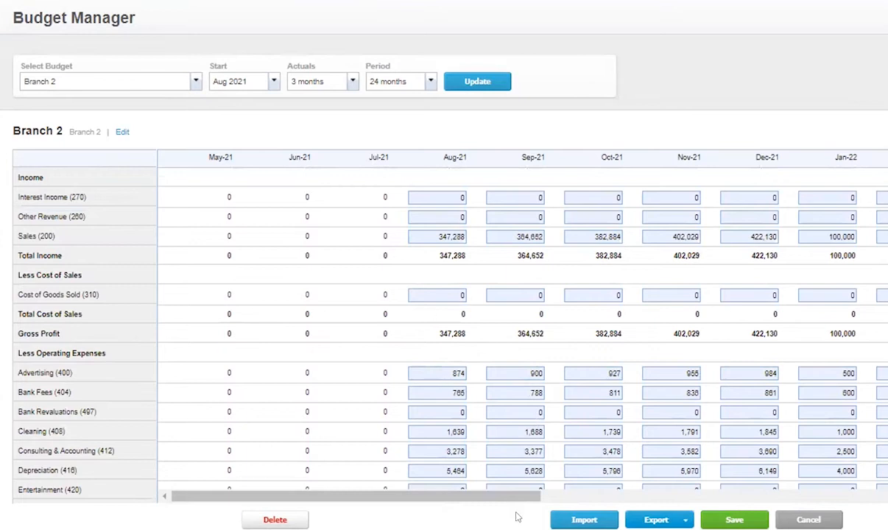
drag(516, 496, 663, 496)
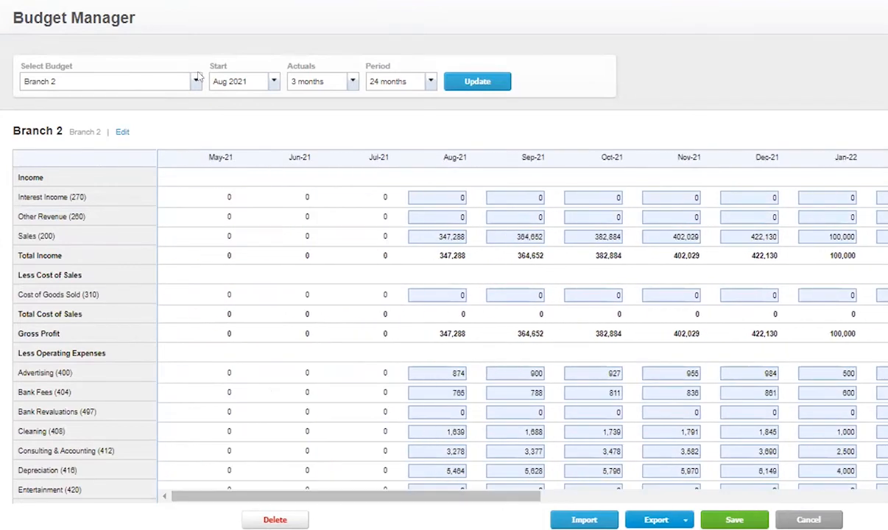
click(195, 81)
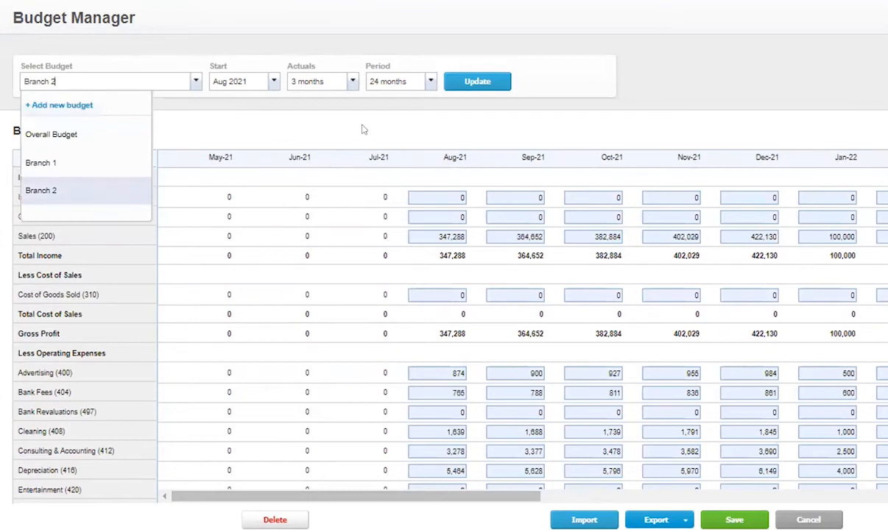
click(337, 130)
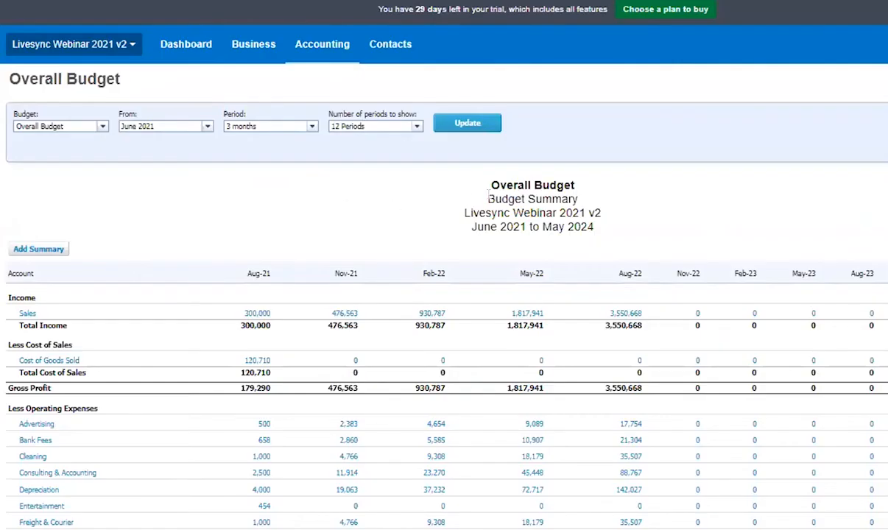
Open the Budget Variance report and look at its Compare Periods and Show Date Range settings
triple_click(534, 192)
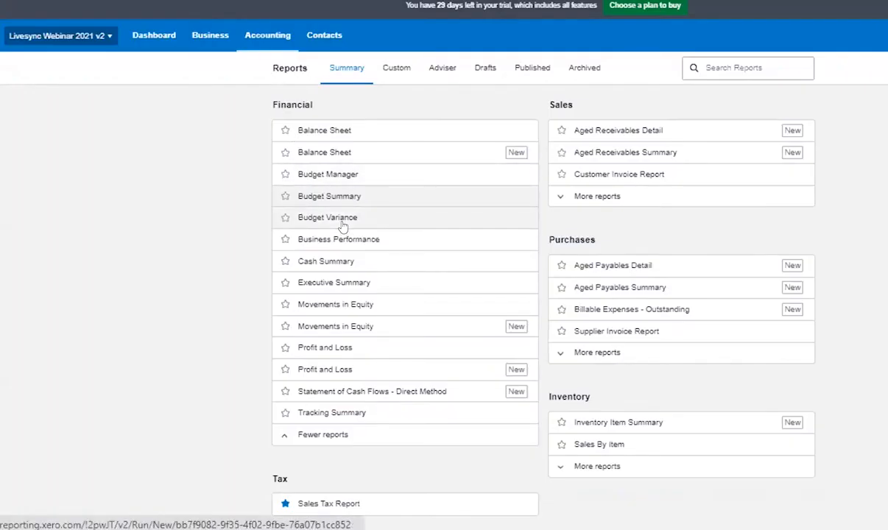
click(328, 218)
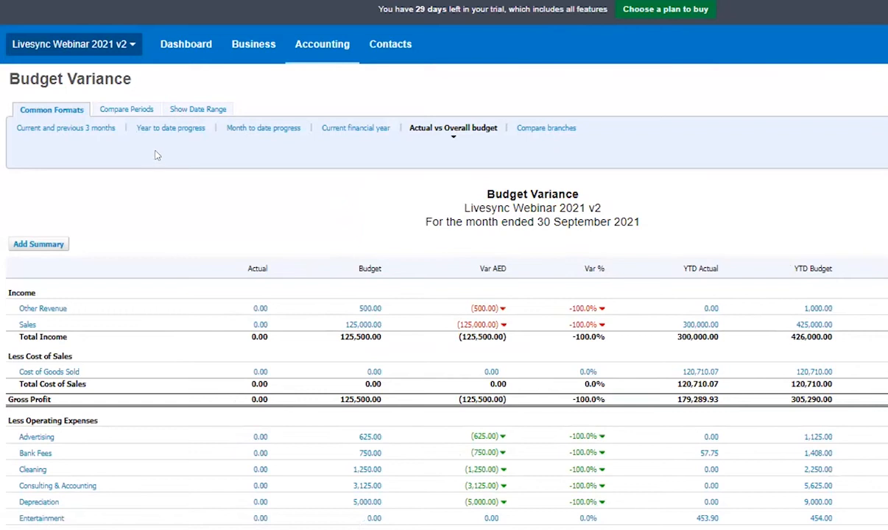
click(126, 110)
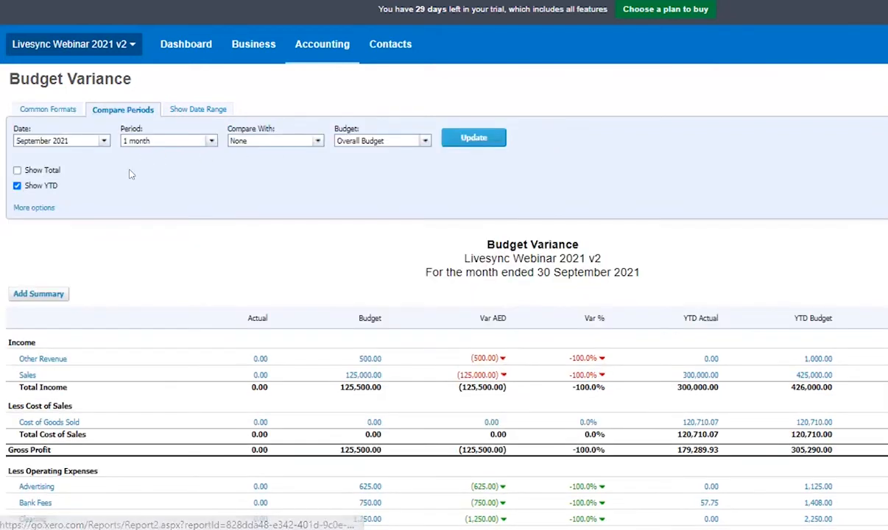
click(186, 110)
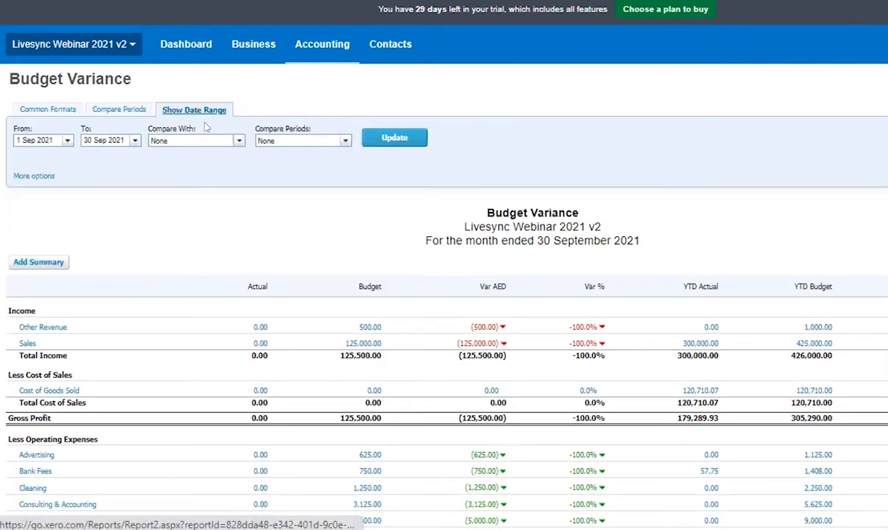
Set the Budget Variance report's period comparison to July 2021 with the Branch 1 budget, and update the report
click(123, 111)
click(98, 140)
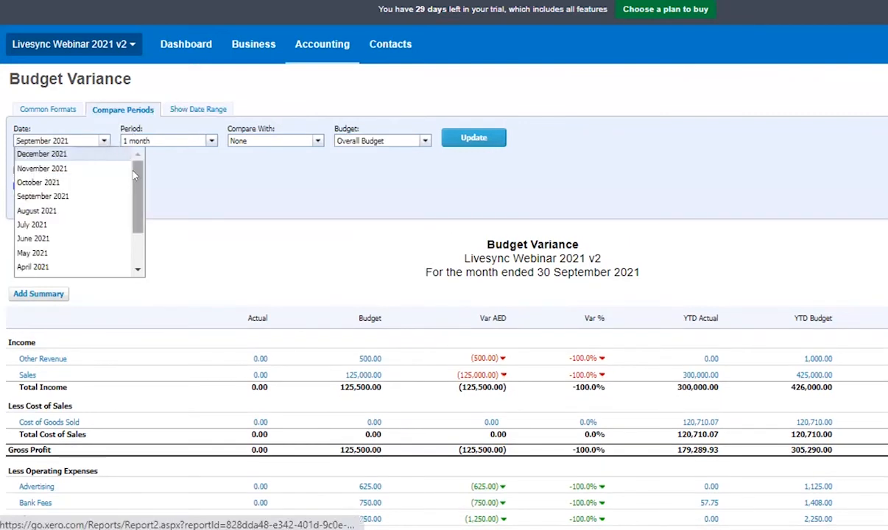
click(97, 225)
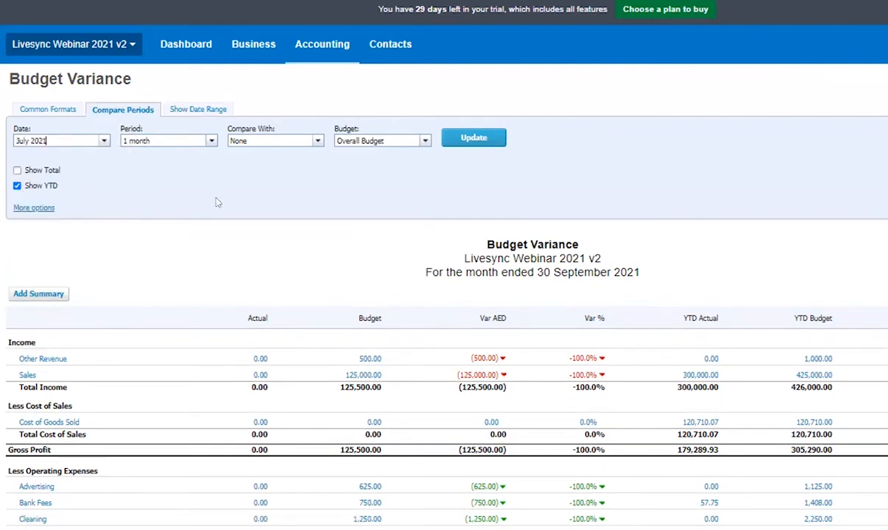
click(383, 141)
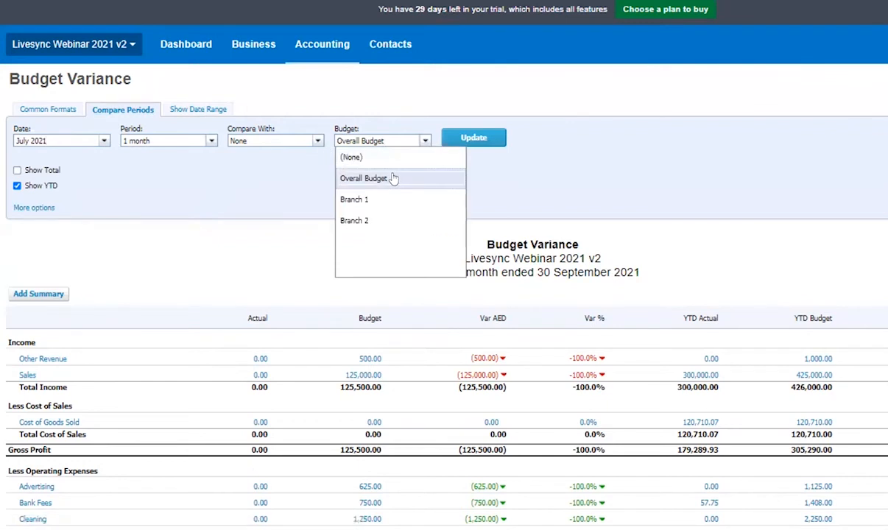
click(392, 179)
click(383, 141)
click(383, 216)
click(392, 141)
click(391, 199)
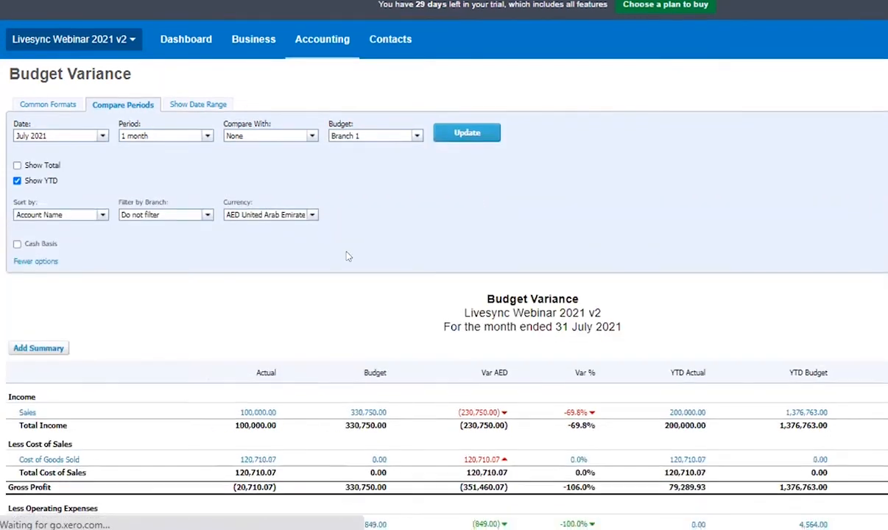
Review the actual, budget and variance figures for sales and cost of sales in the Branch 1 variance report
scroll(347, 254, down, 5)
scroll(720, 103, up, 2)
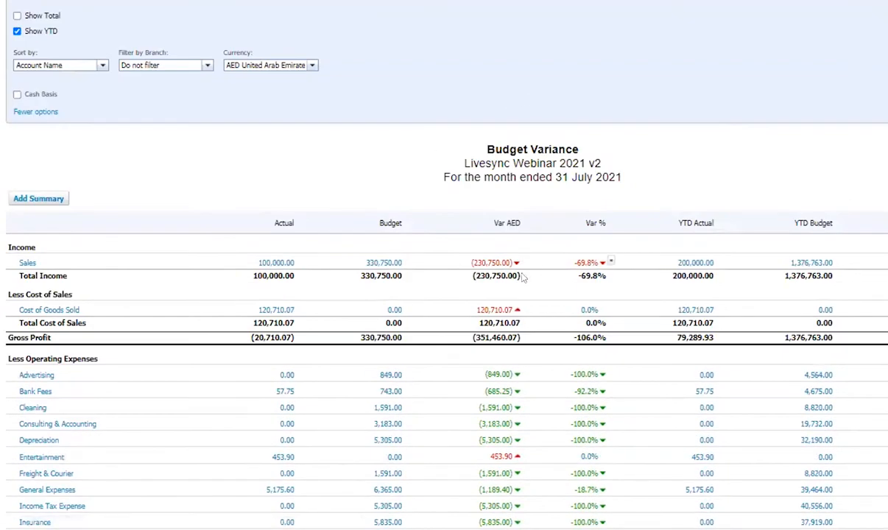
scroll(446, 324, down, 1)
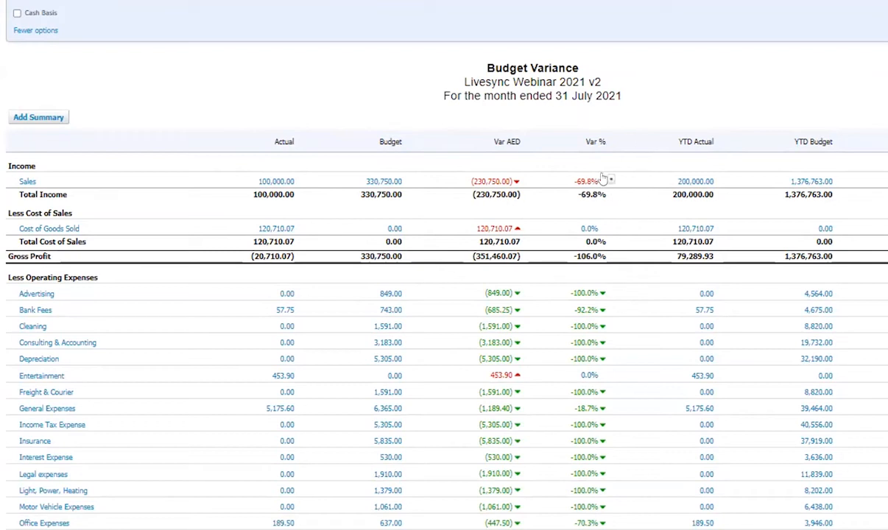
scroll(534, 190, up, 1)
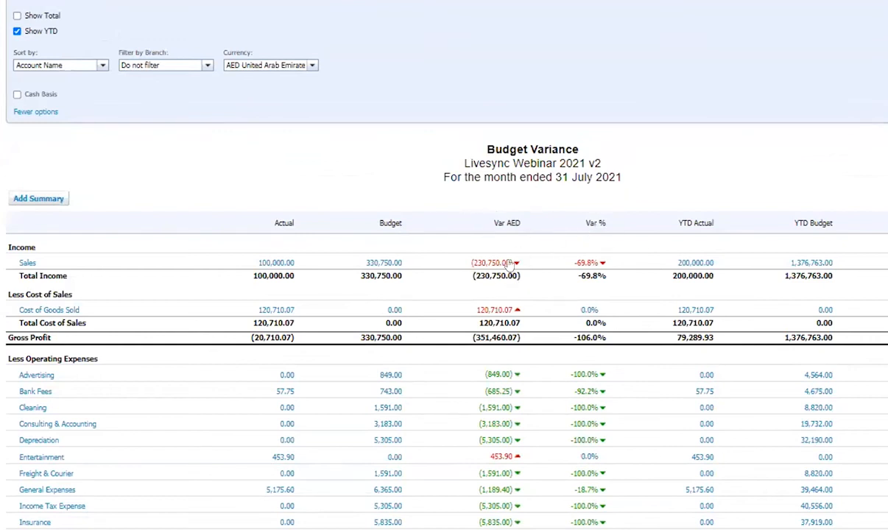
scroll(549, 280, up, 3)
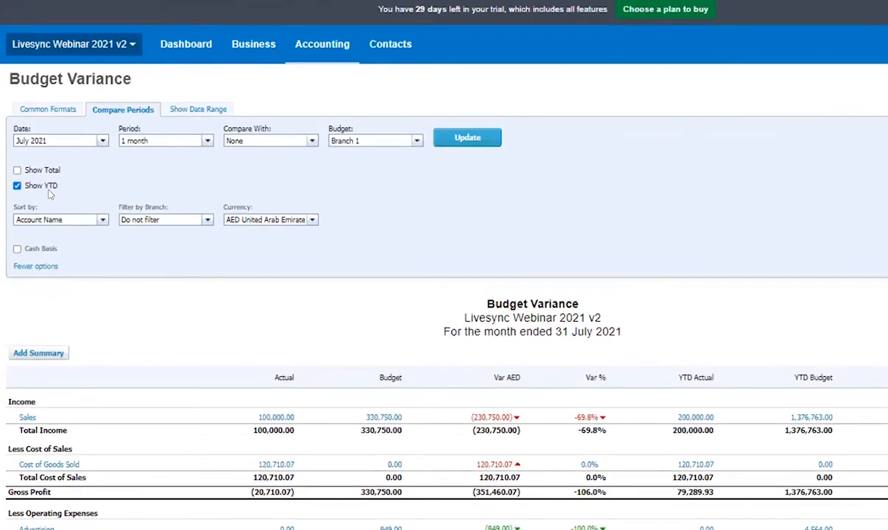
Check the Show Total and Show YTD options and refresh the Branch 1 variance report
click(42, 170)
click(44, 186)
click(47, 169)
scroll(212, 282, down, 2)
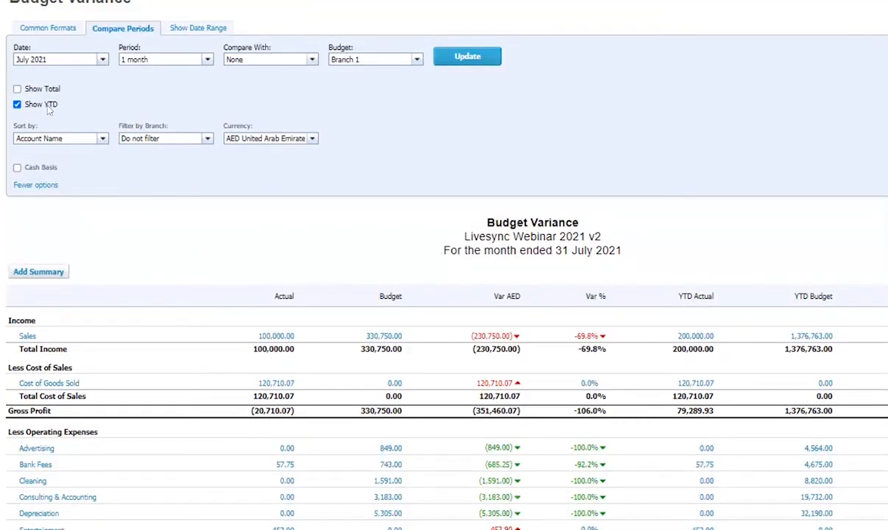
click(492, 63)
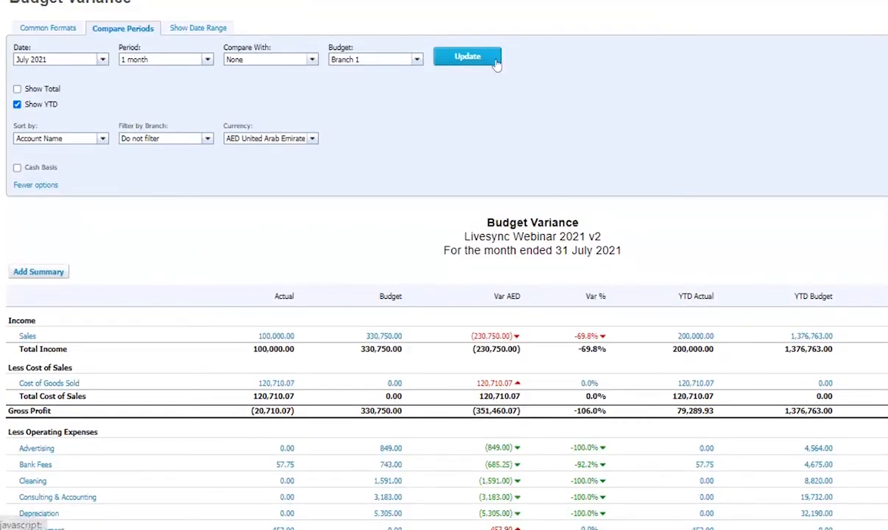
Examine the variances and year-to-date figures of the operating expenses down to Net Profit in the July 2021 report
scroll(873, 198, down, 3)
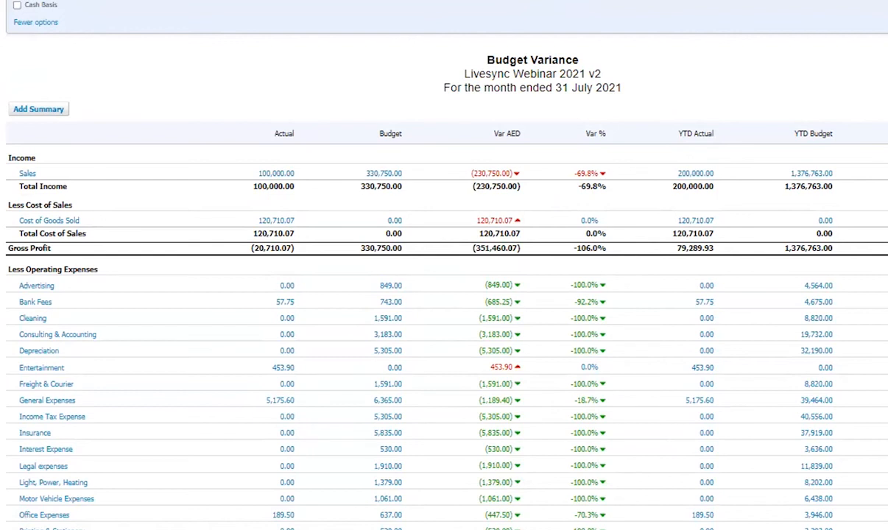
scroll(787, 302, down, 2)
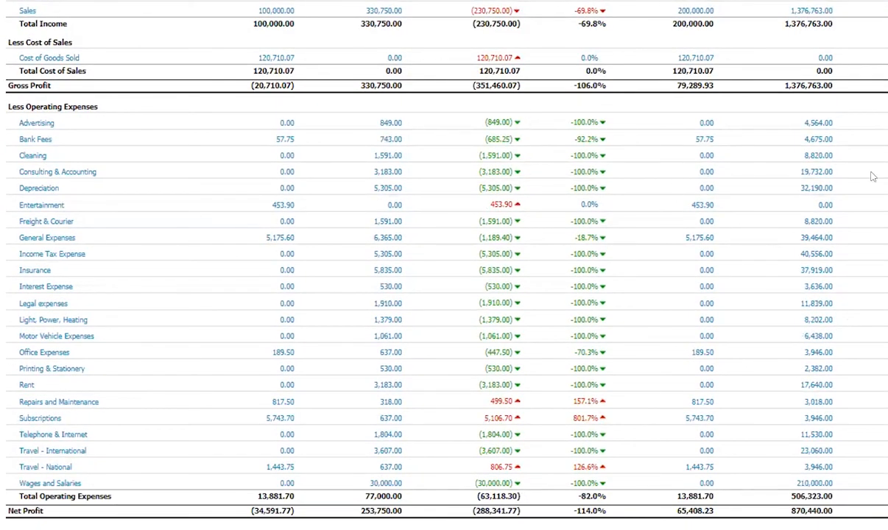
scroll(707, 169, up, 1)
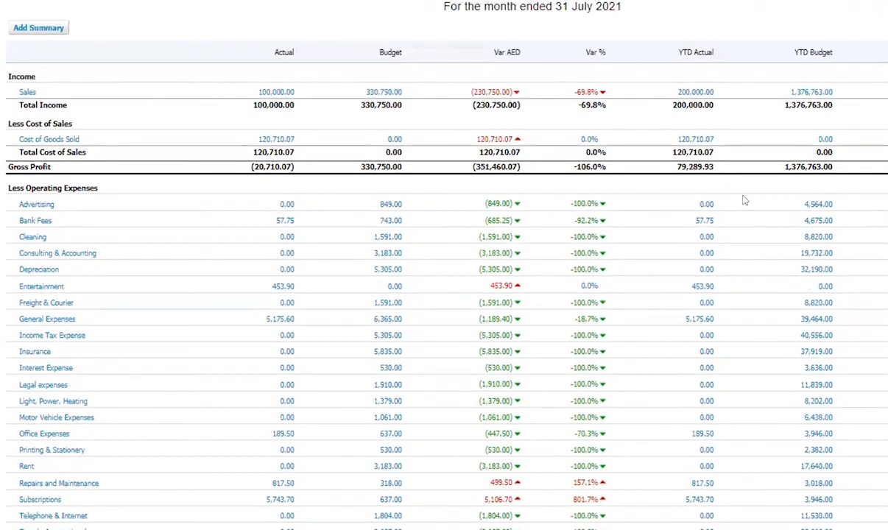
scroll(745, 201, down, 3)
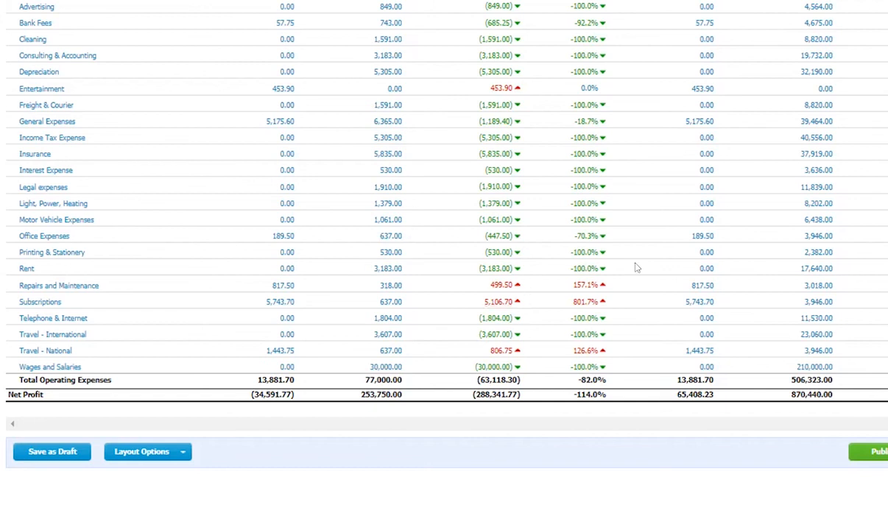
scroll(454, 266, up, 7)
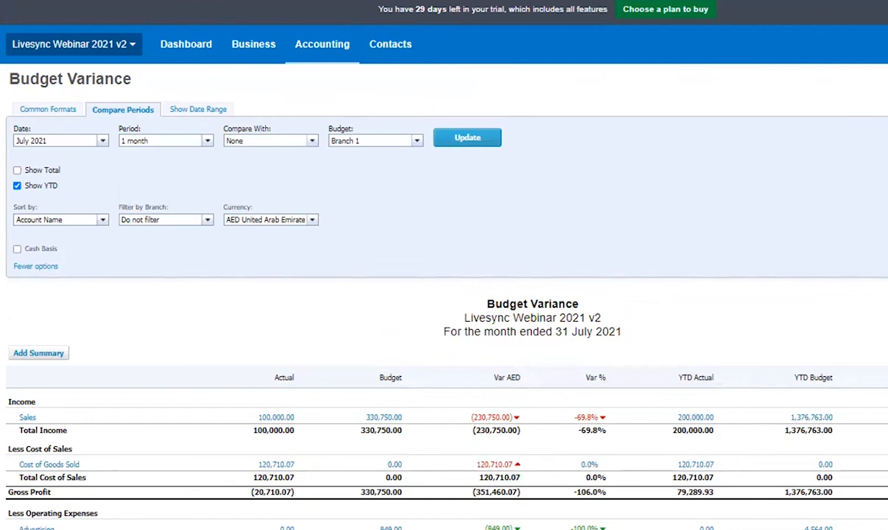
scroll(766, 294, down, 3)
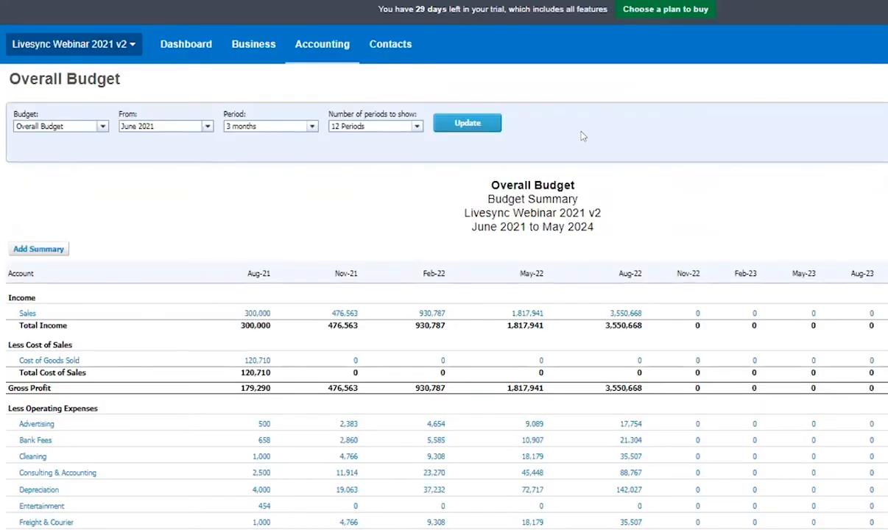
Open the reports list in a separate page and bring up the new Profit and Loss report in its layout editor
click(321, 44)
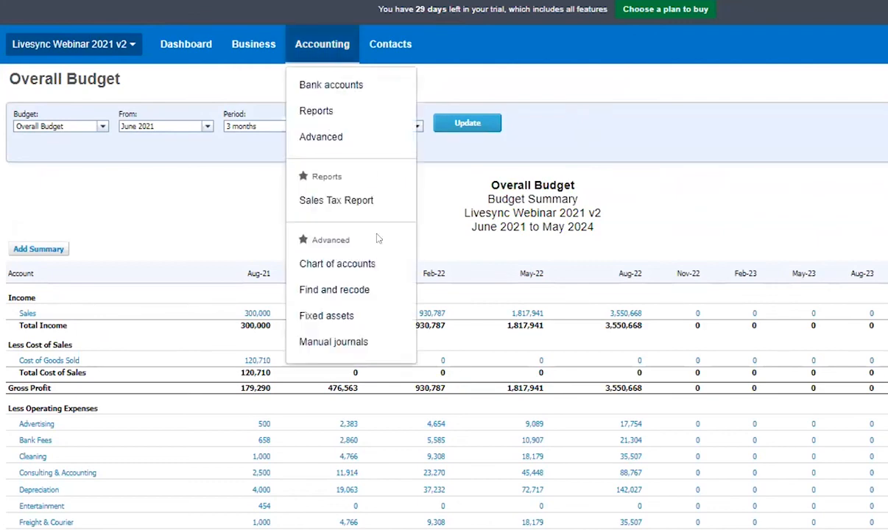
right_click(341, 115)
click(357, 127)
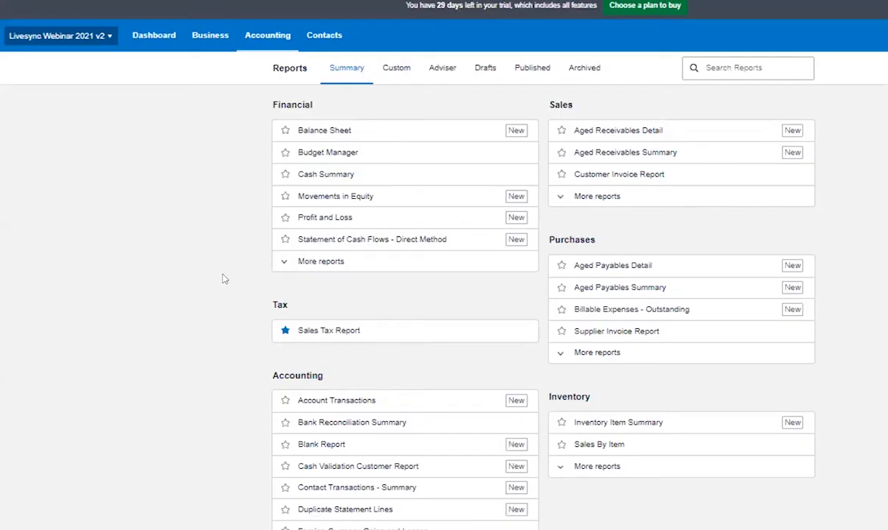
click(329, 220)
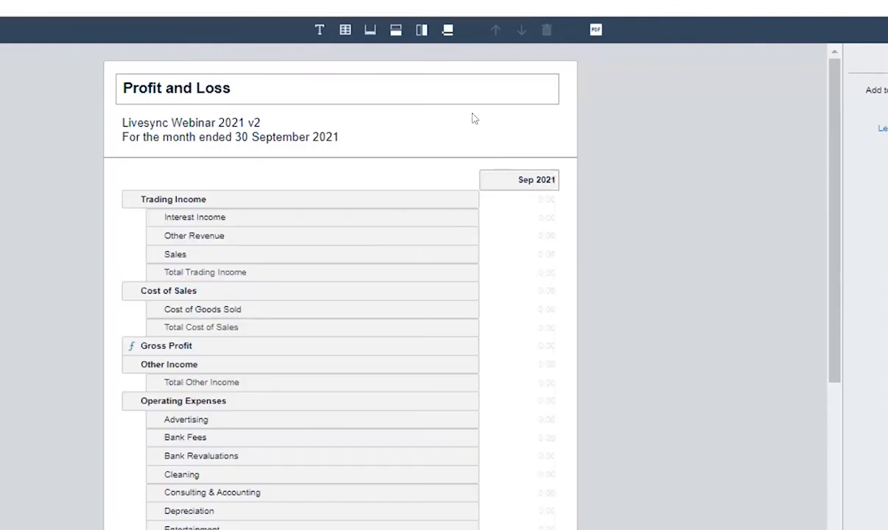
Add a budget column to the Profit and Loss layout and set its budget to Overall Budget
click(421, 31)
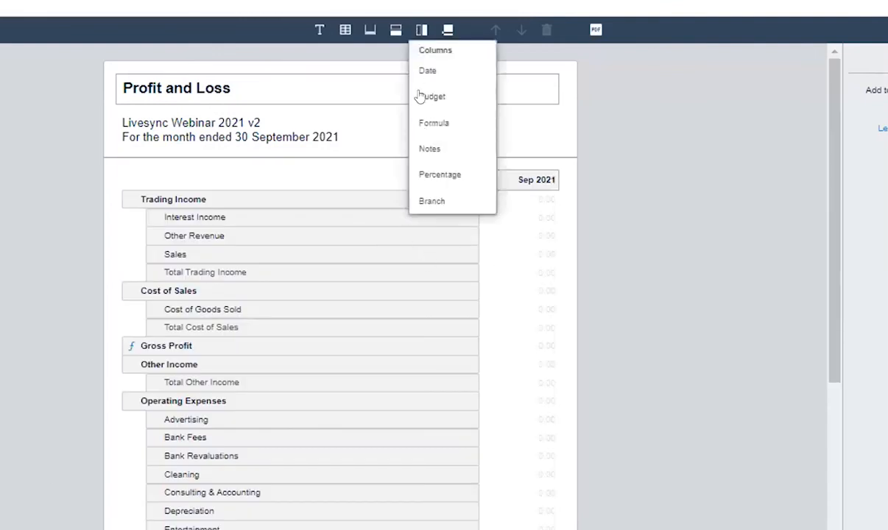
click(19, 378)
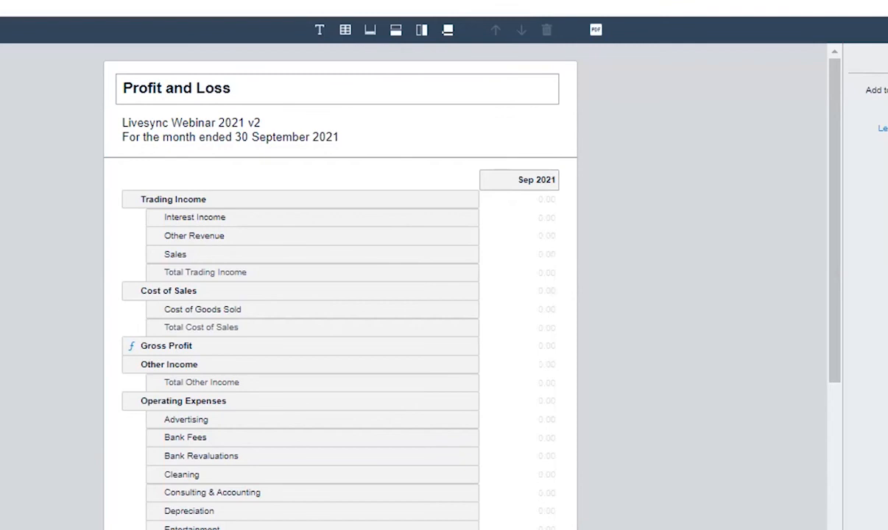
click(421, 31)
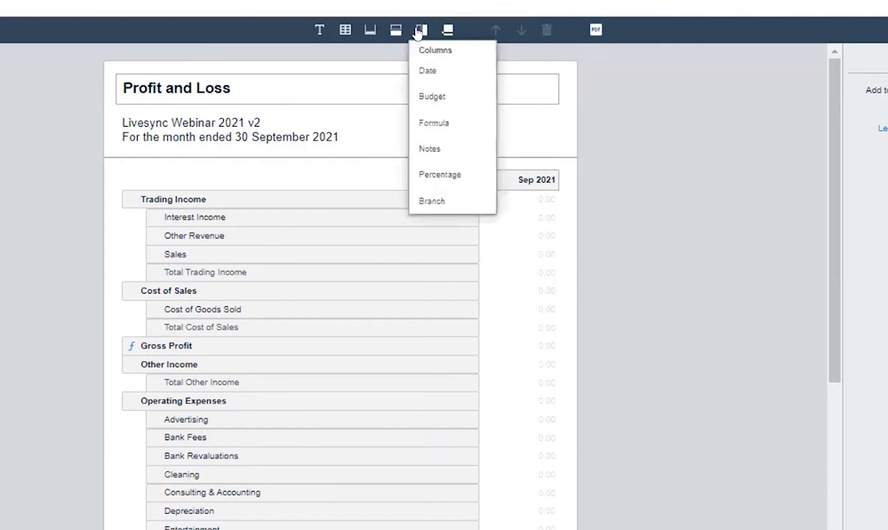
click(434, 90)
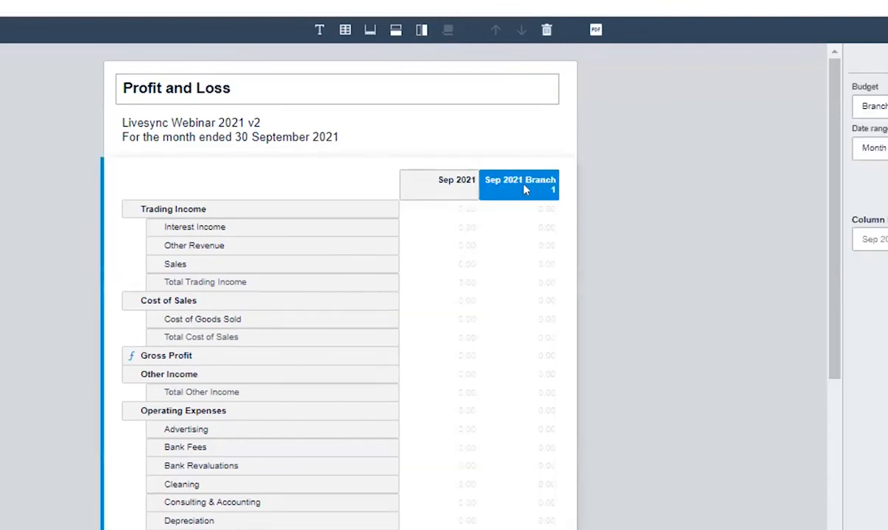
click(876, 106)
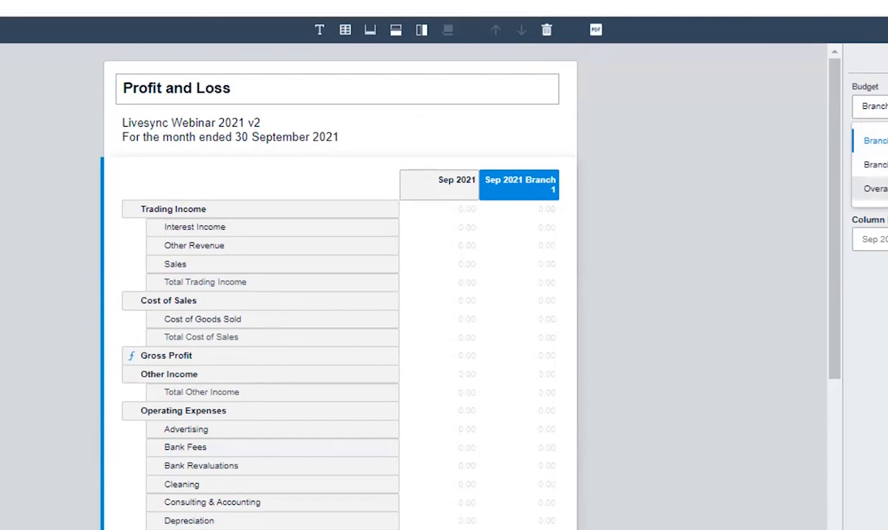
click(880, 189)
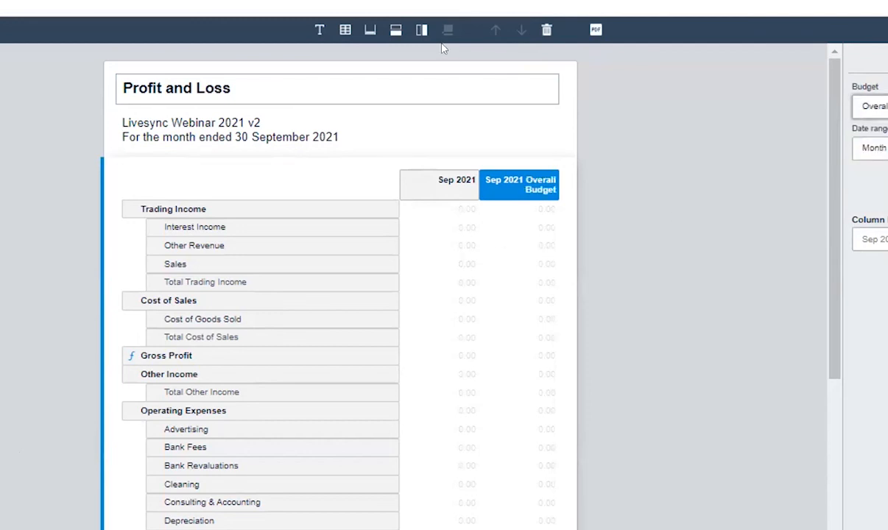
Show the column types available for adding another column to the Profit and Loss layout
click(422, 31)
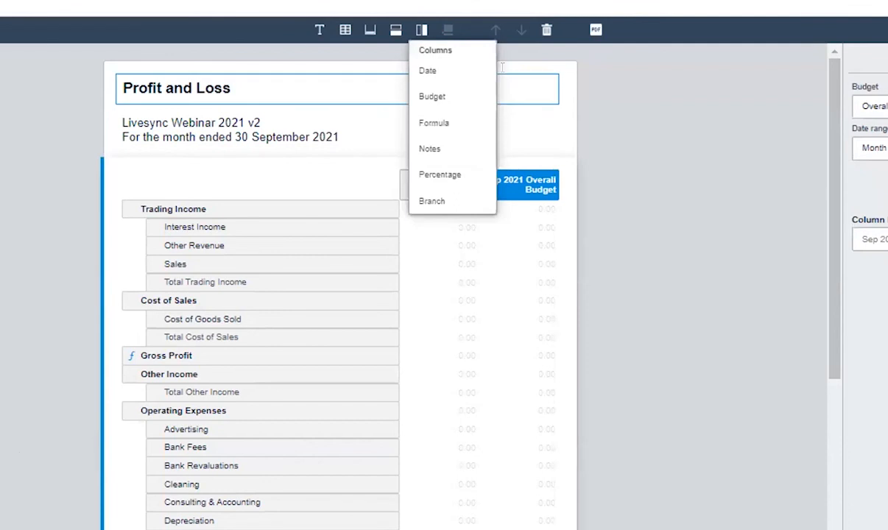